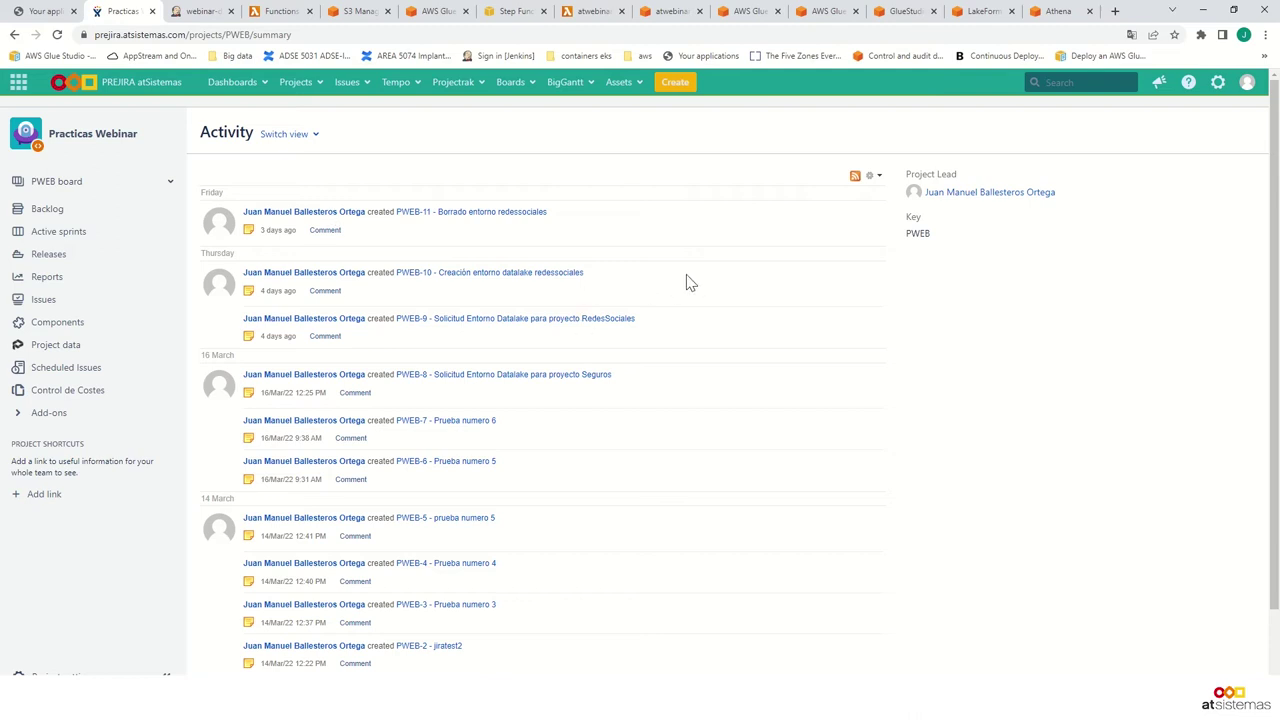
Create a story in Practicas Webinar with summary "Creación de entorno de pruebas", Opciones set to Crear and Subproyecto "redessociales"
left_click(676, 84)
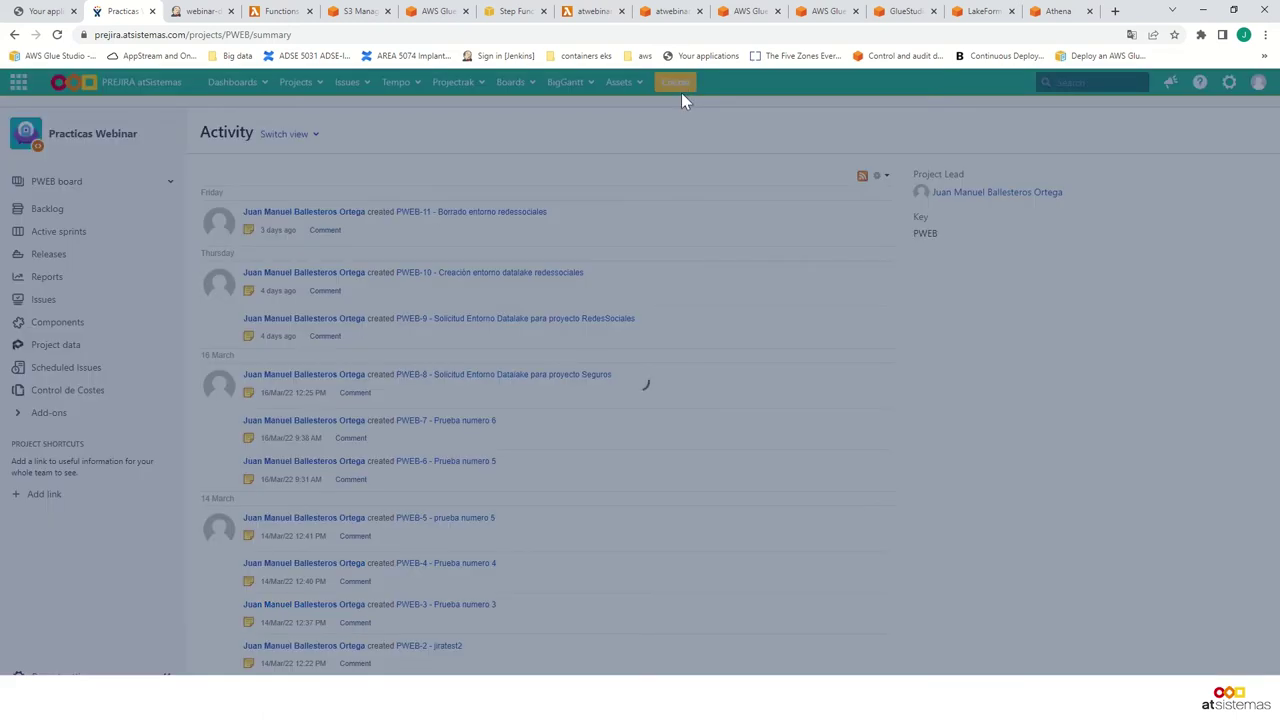
left_click(564, 300)
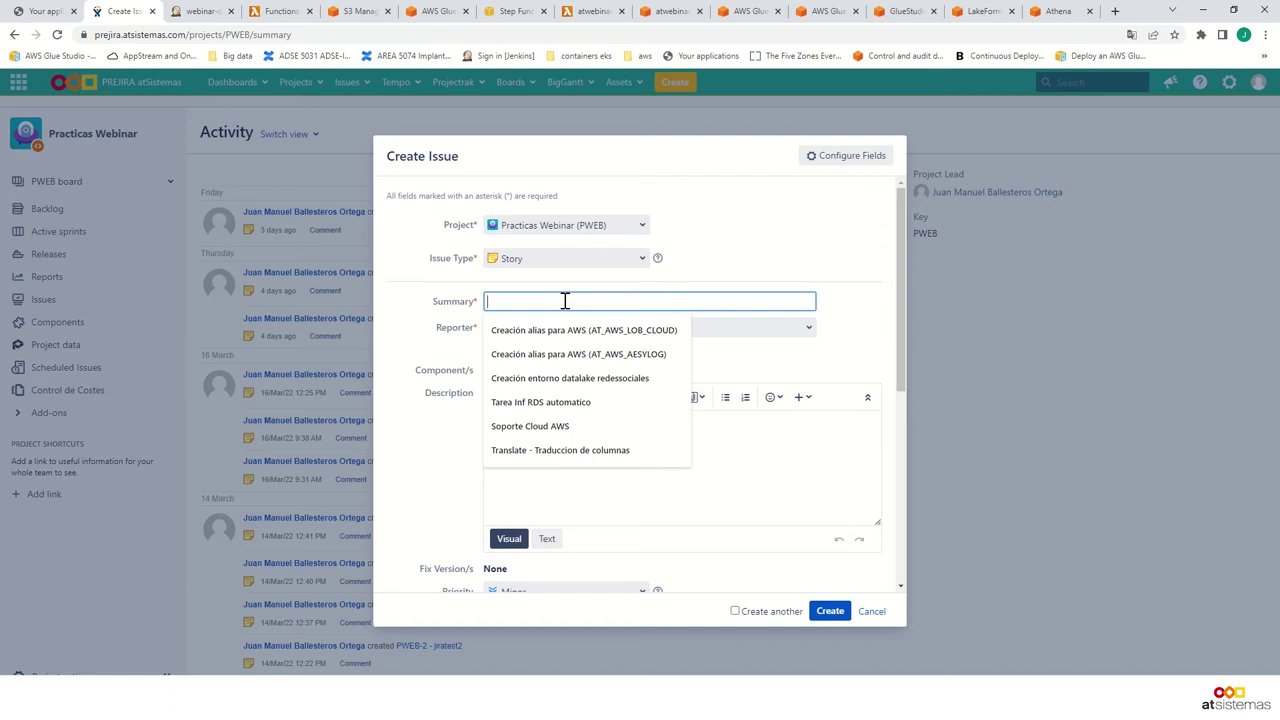
type("Creación de entorno de pruebas")
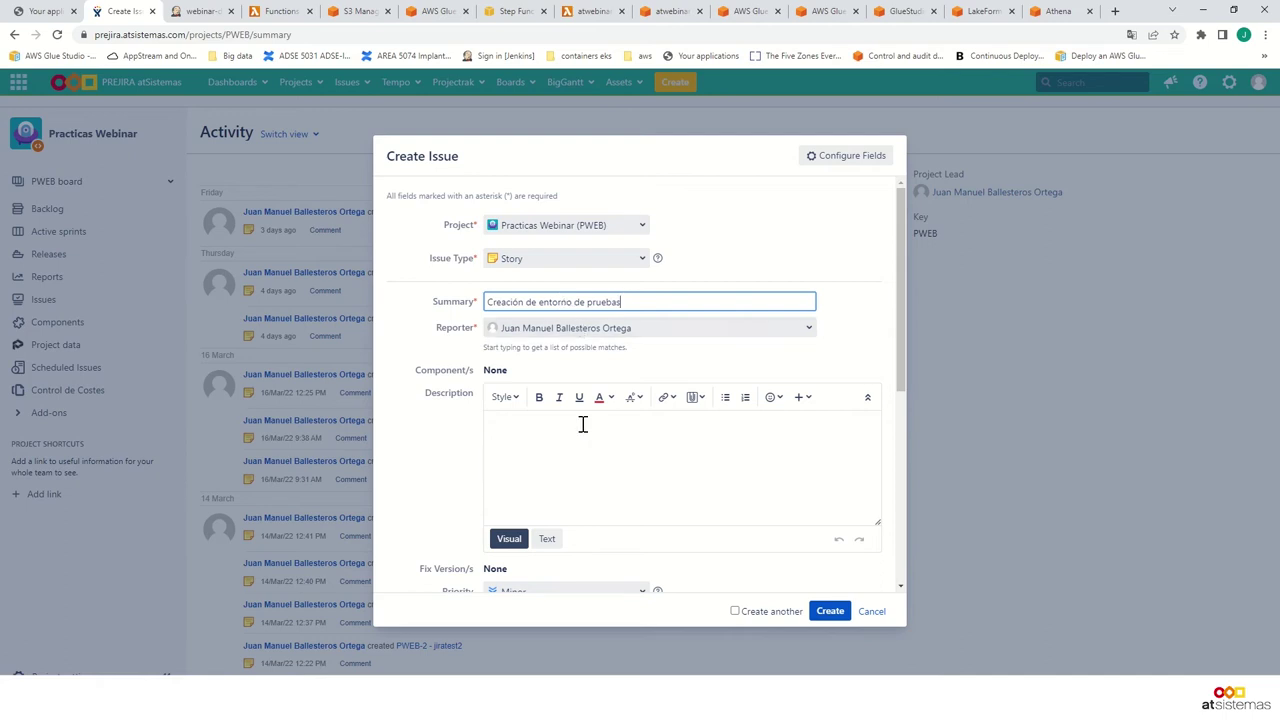
scroll(583, 423, "down", 2)
left_click(517, 460)
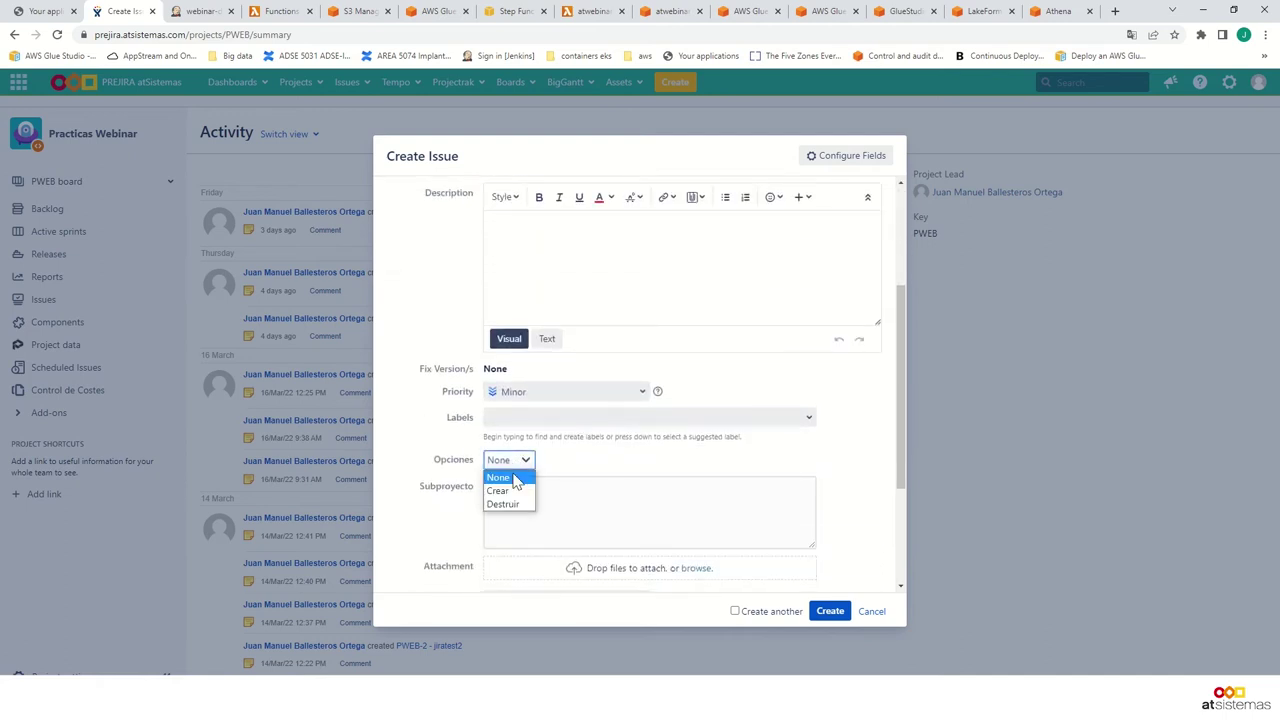
left_click(512, 492)
left_click(532, 517)
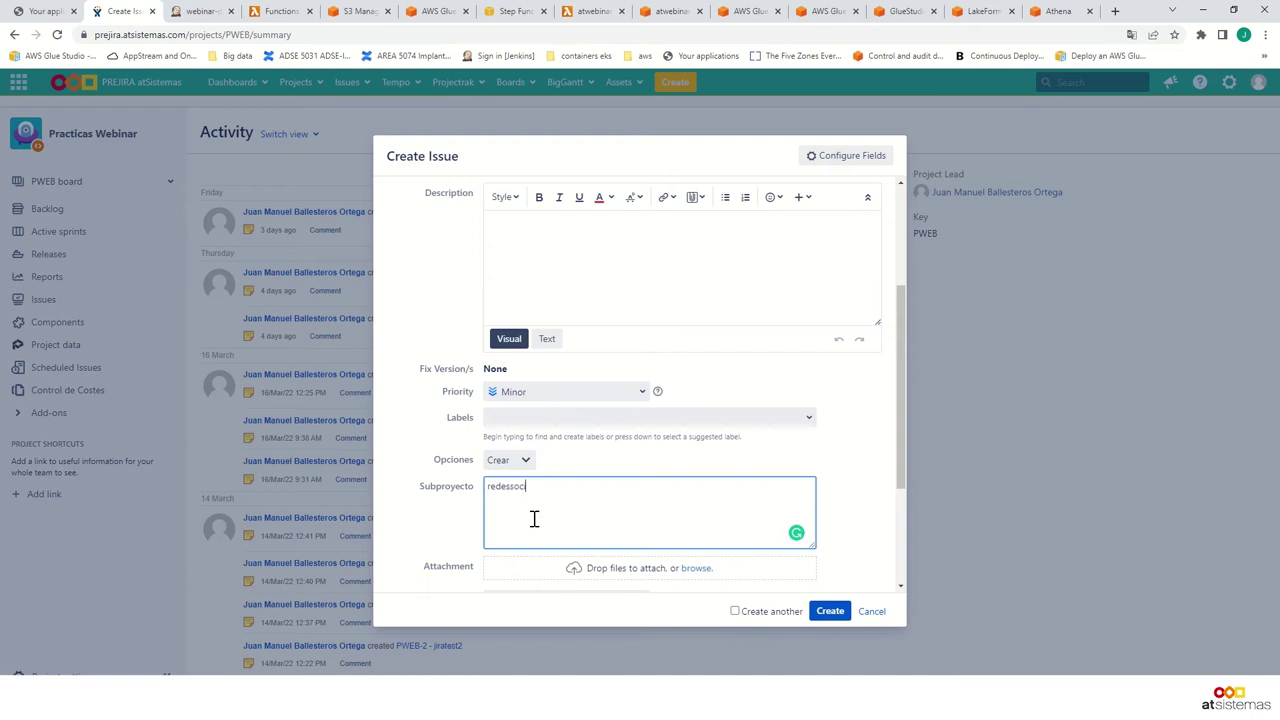
type("redessociales")
left_click(829, 613)
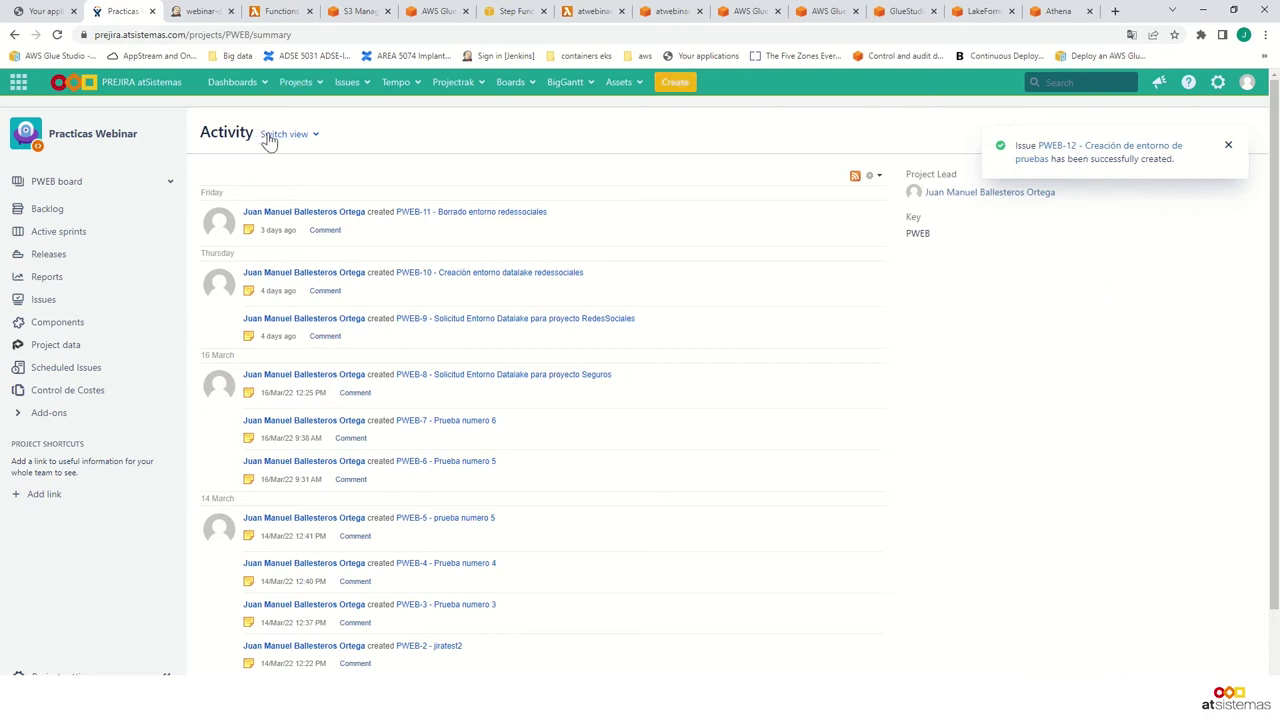
Switch to Jenkins and authorize the creation request in the newest webinar-datalake pipeline run from the Demos view
left_click(205, 20)
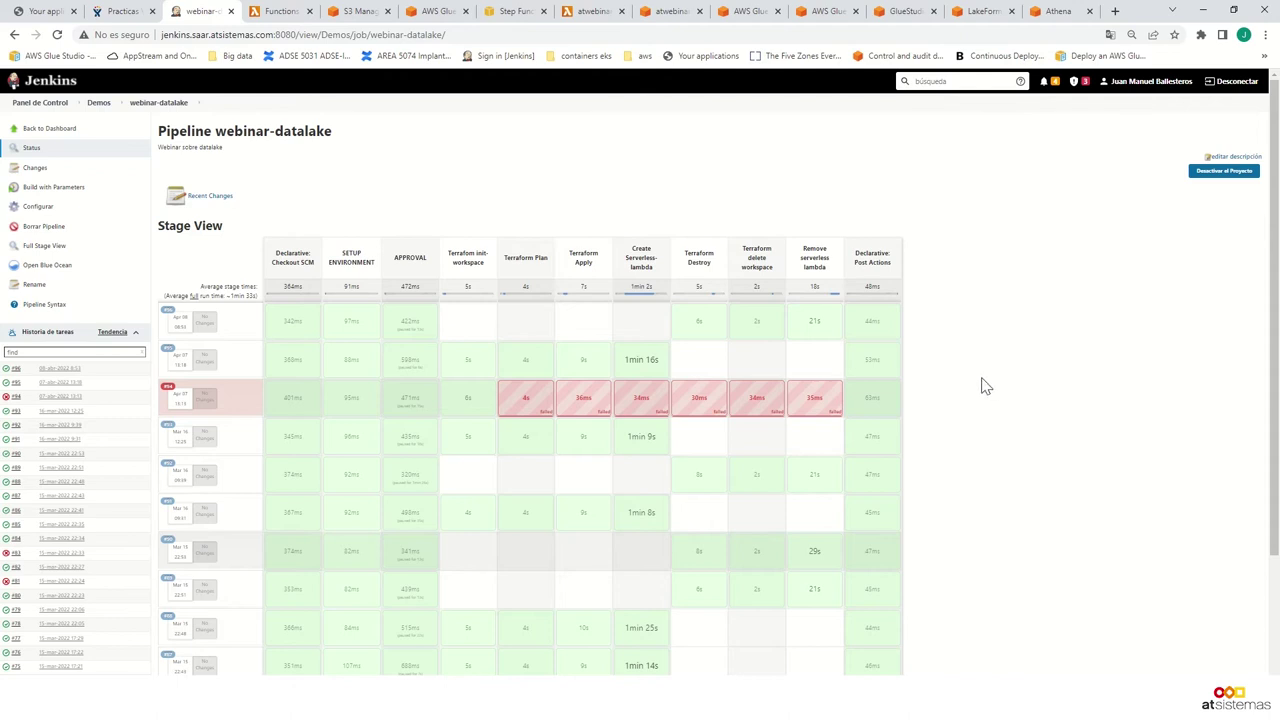
left_click(37, 137)
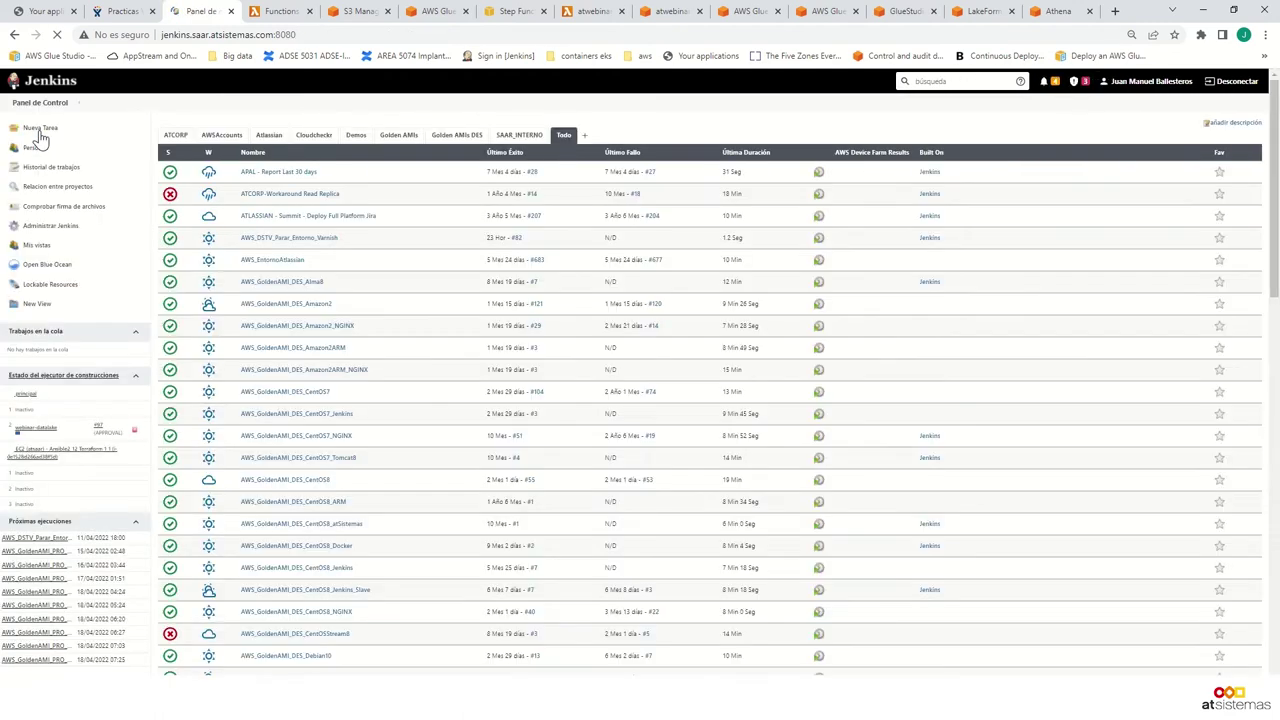
left_click(355, 140)
left_click(301, 199)
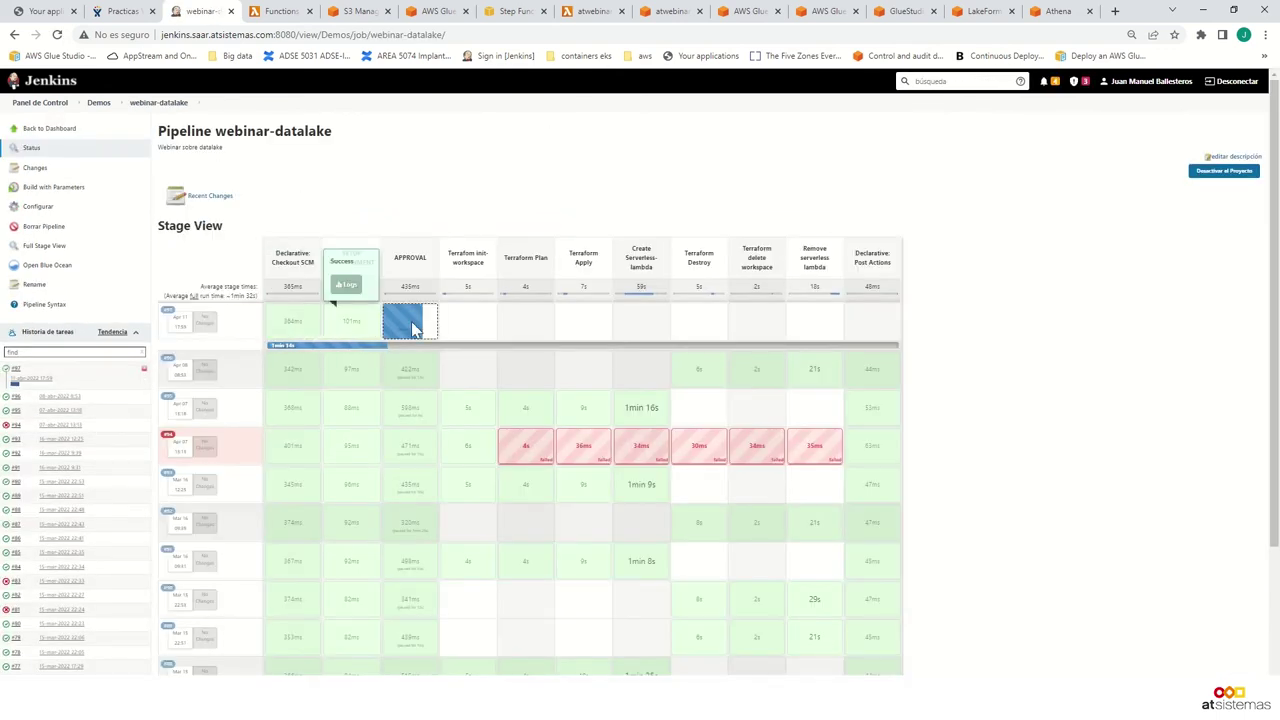
mouse_move(411, 321)
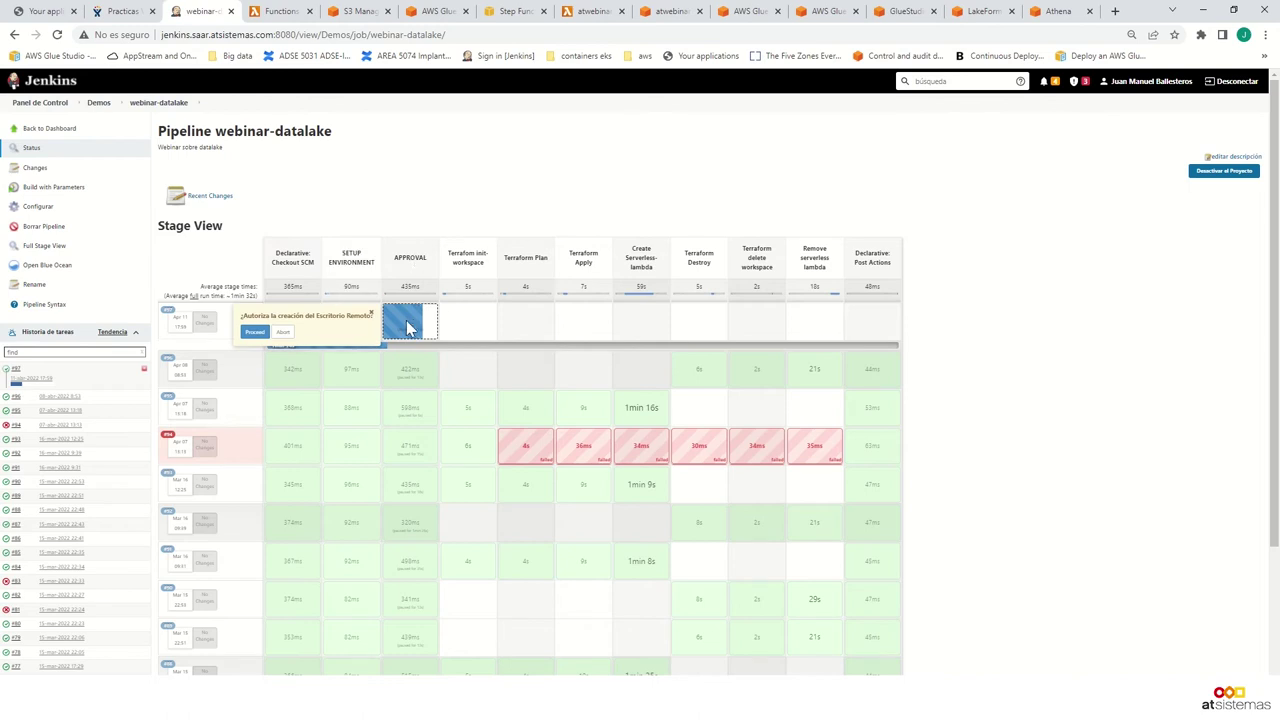
left_click(254, 333)
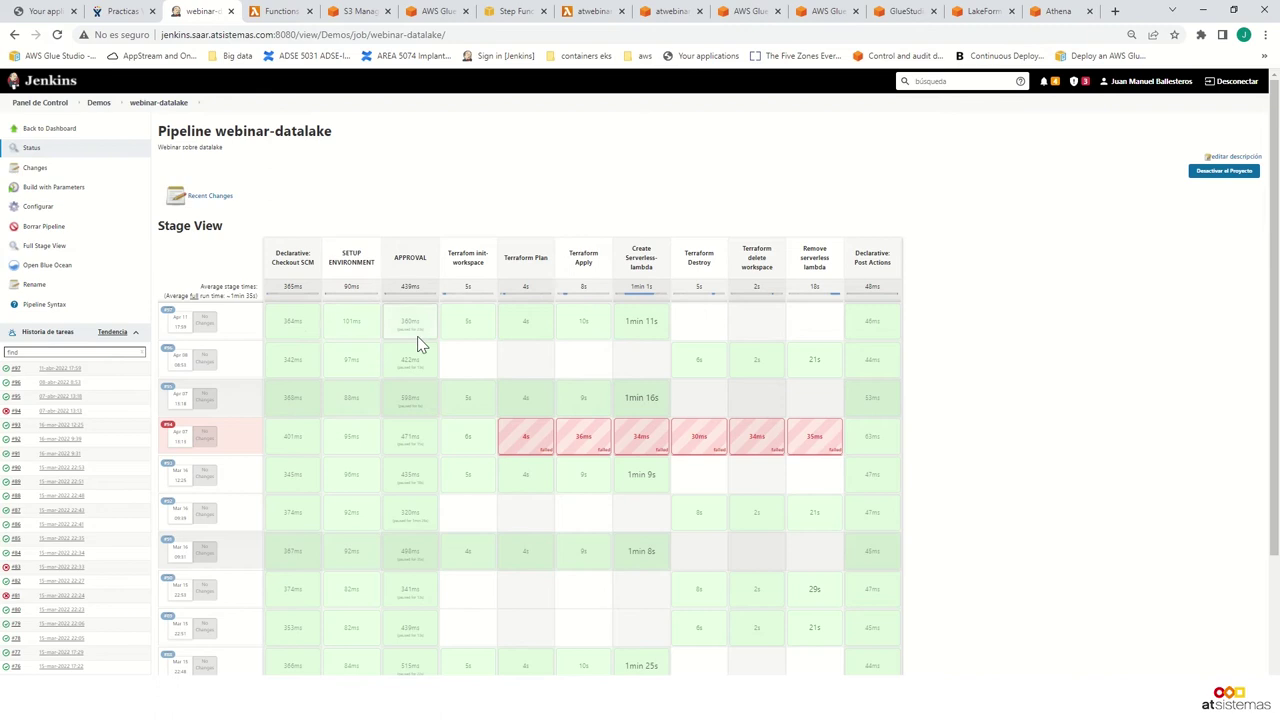
mouse_move(862, 330)
Switch to the AWS console and refresh the Lambda functions list and the S3 buckets list
left_click(280, 14)
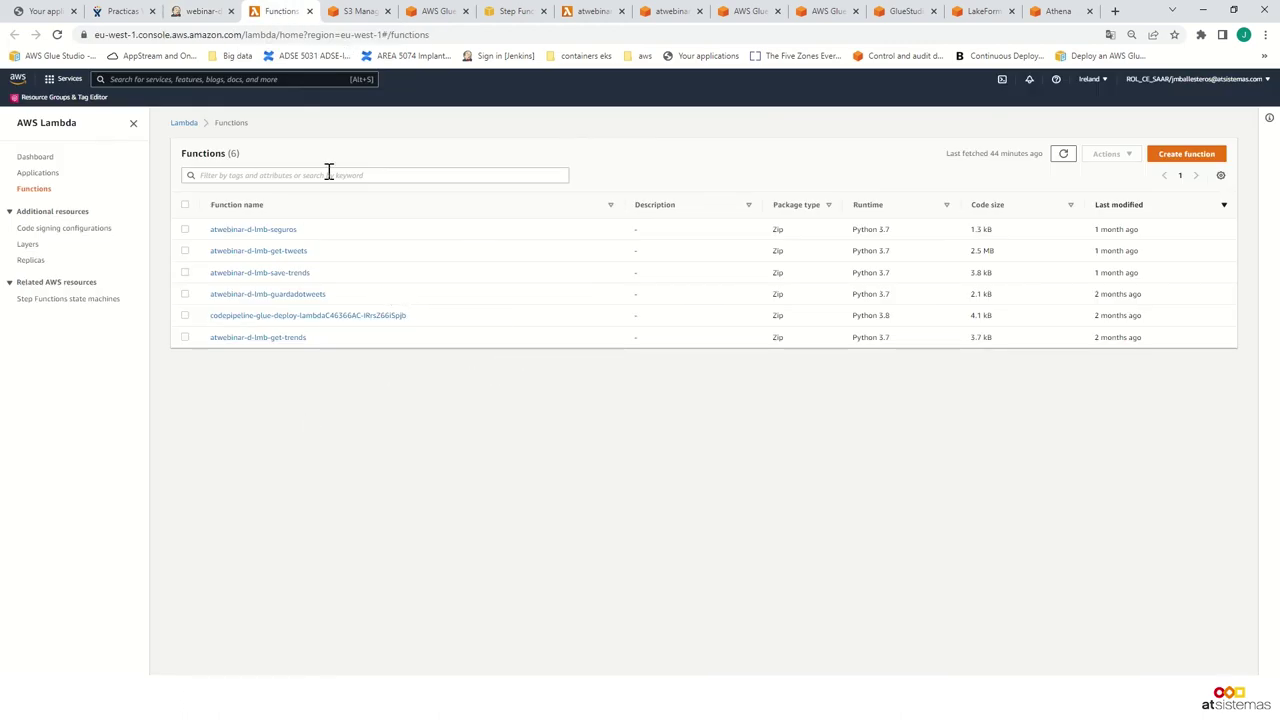
left_click(1061, 158)
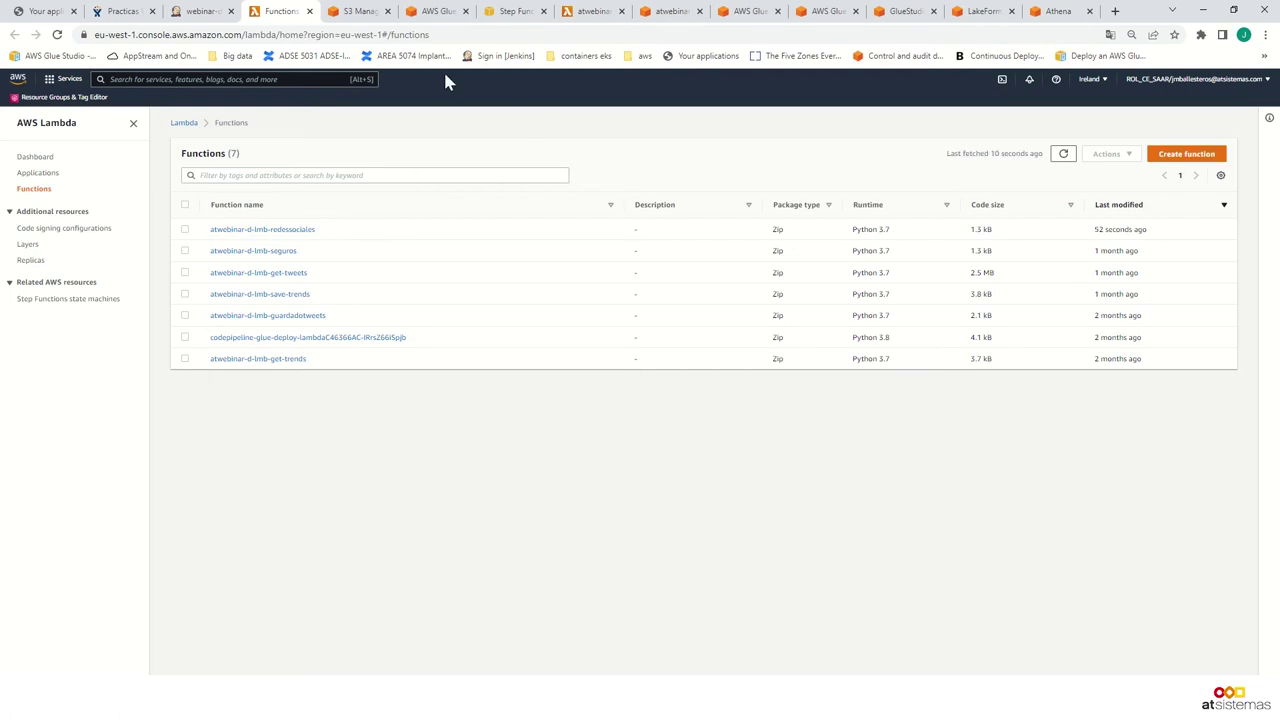
left_click(355, 12)
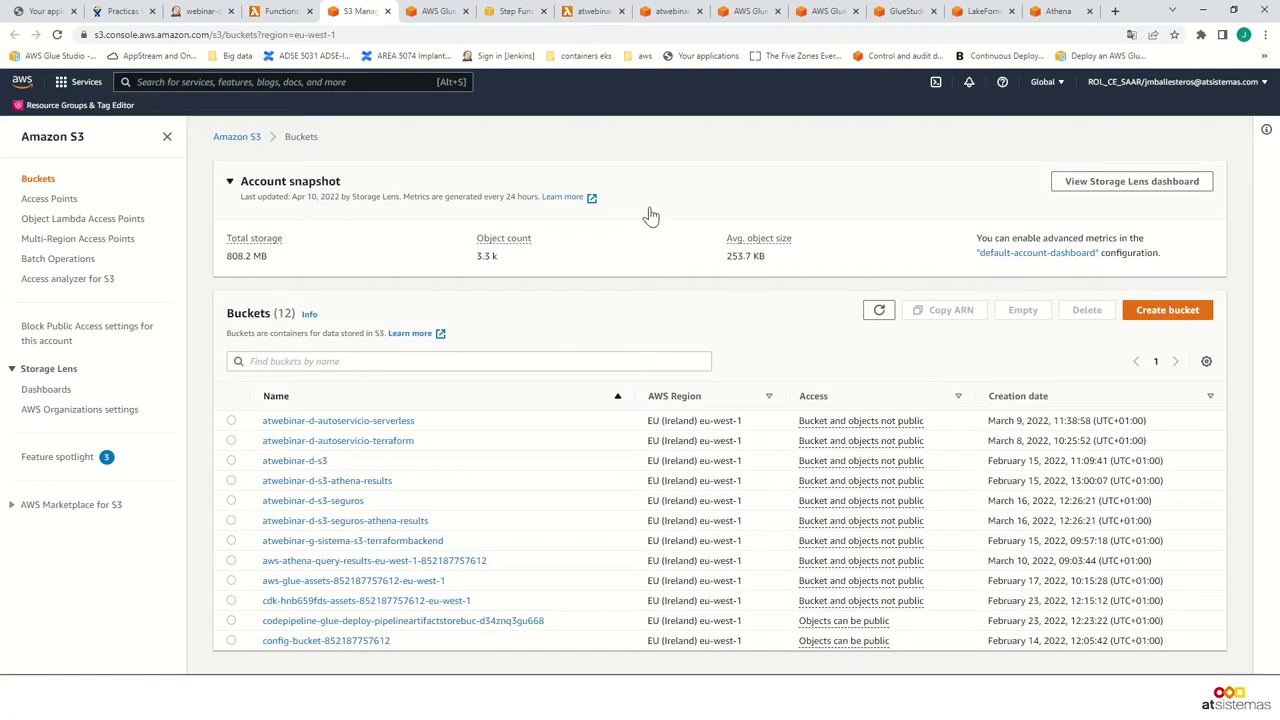
left_click(879, 311)
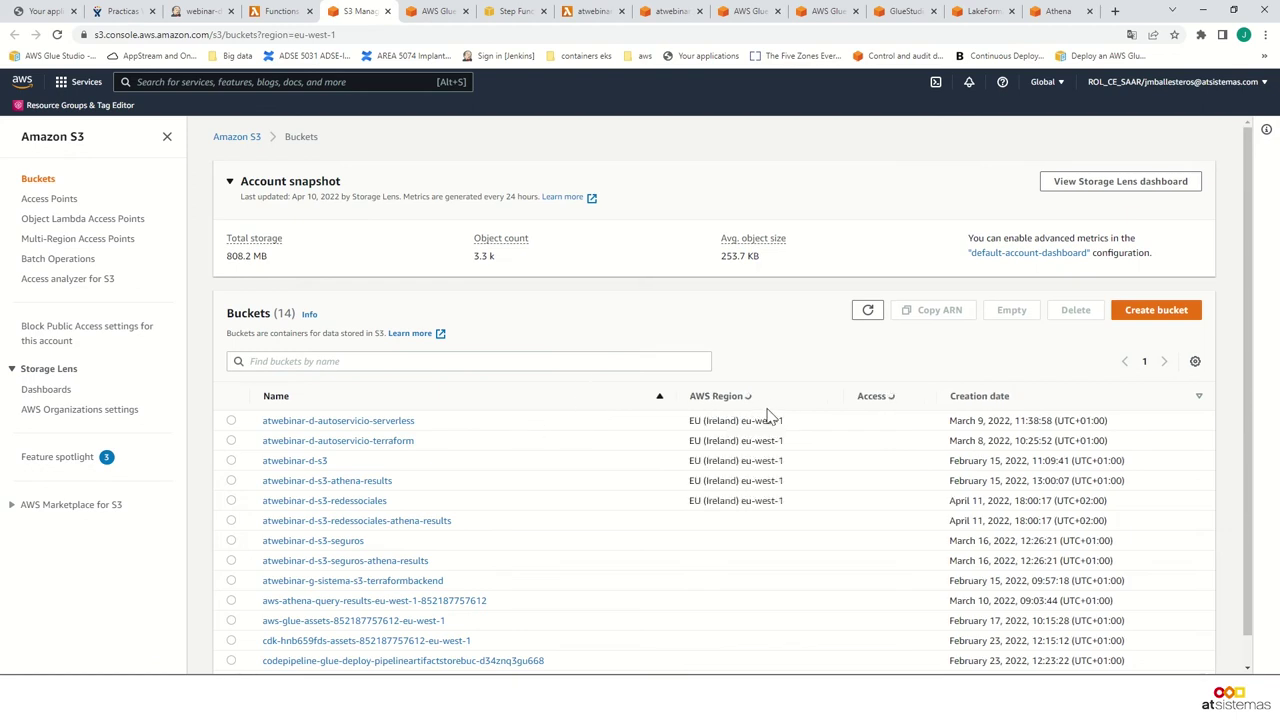
Sort the S3 buckets by creation date, newest first, and examine the two redessociales buckets
left_click(985, 402)
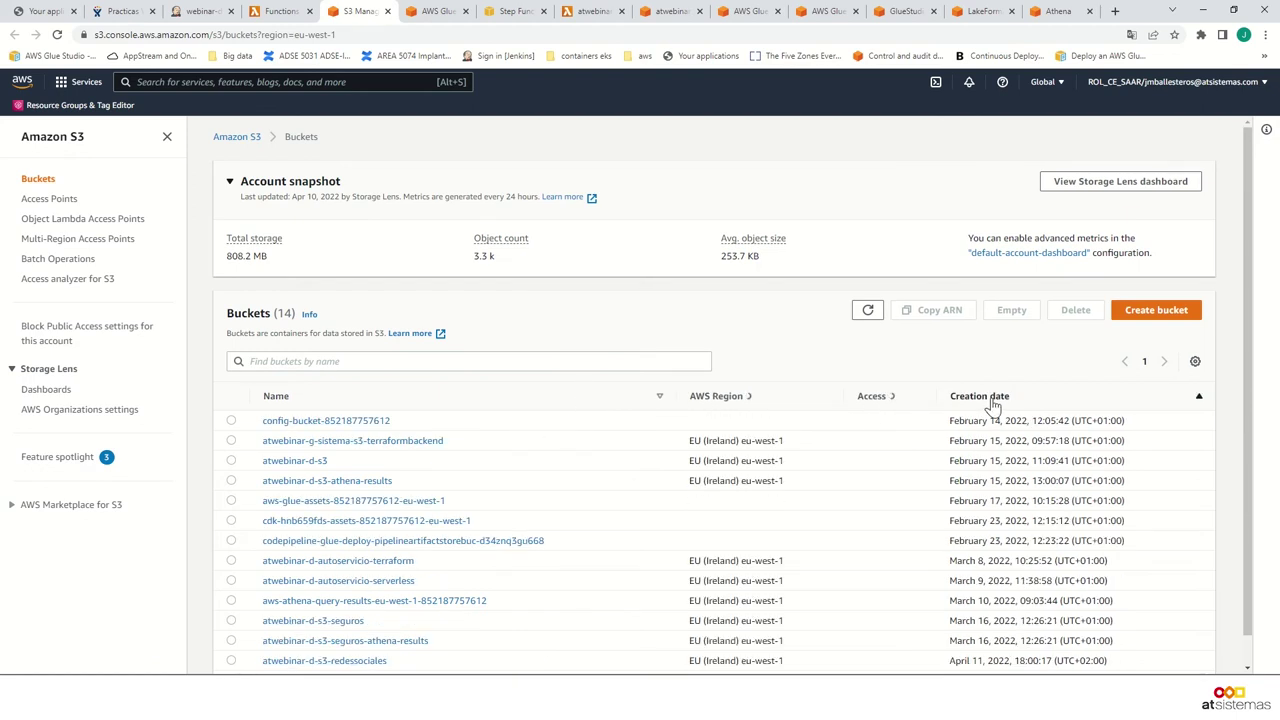
left_click(991, 400)
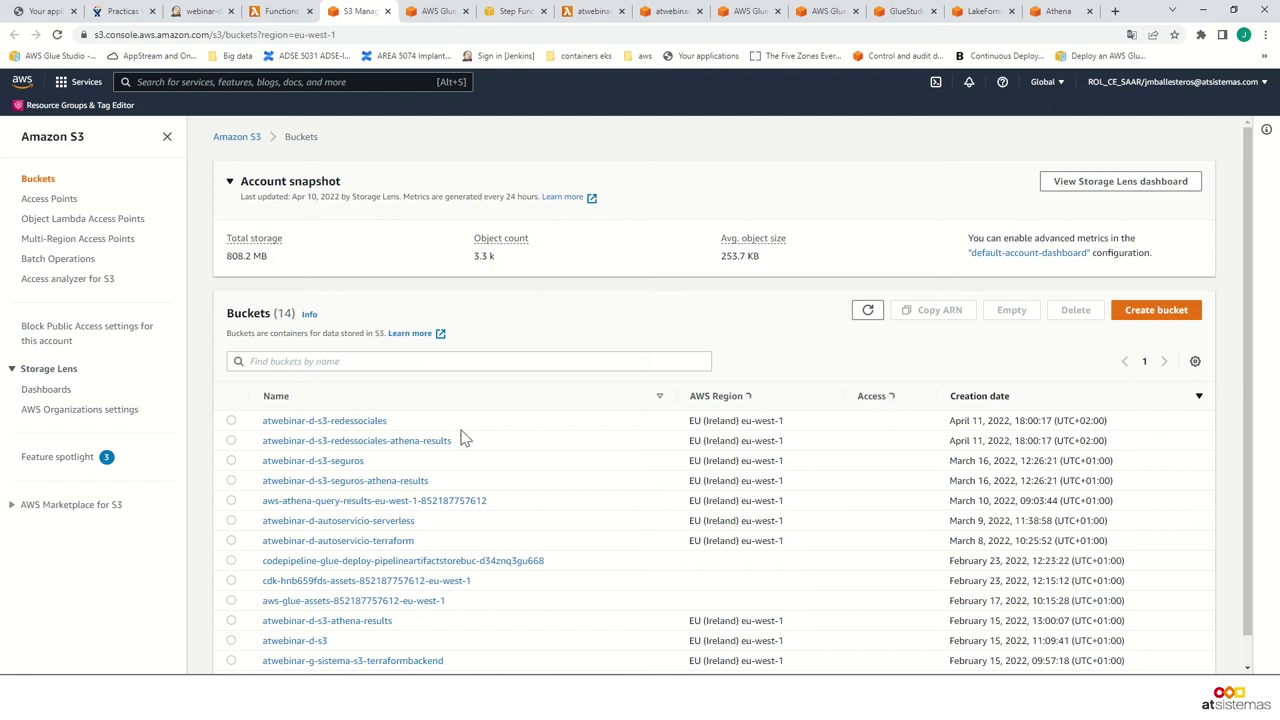
left_click_drag(452, 441, 258, 420)
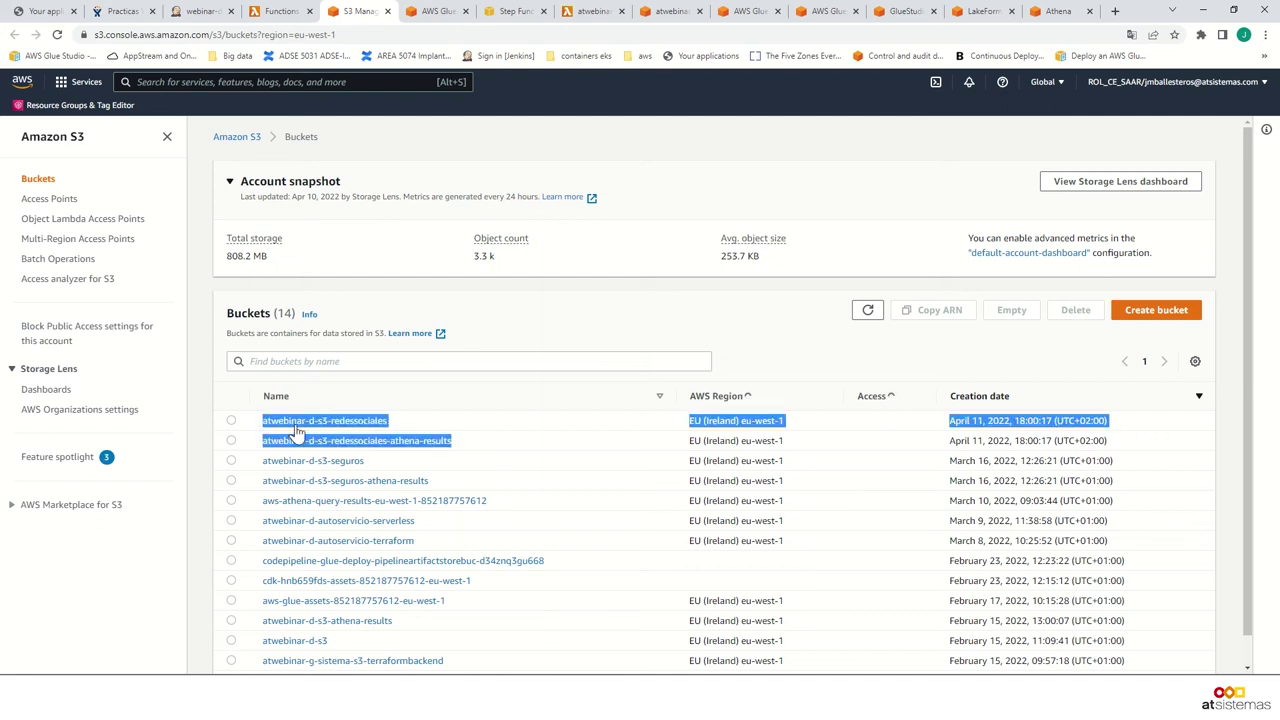
left_click(205, 428)
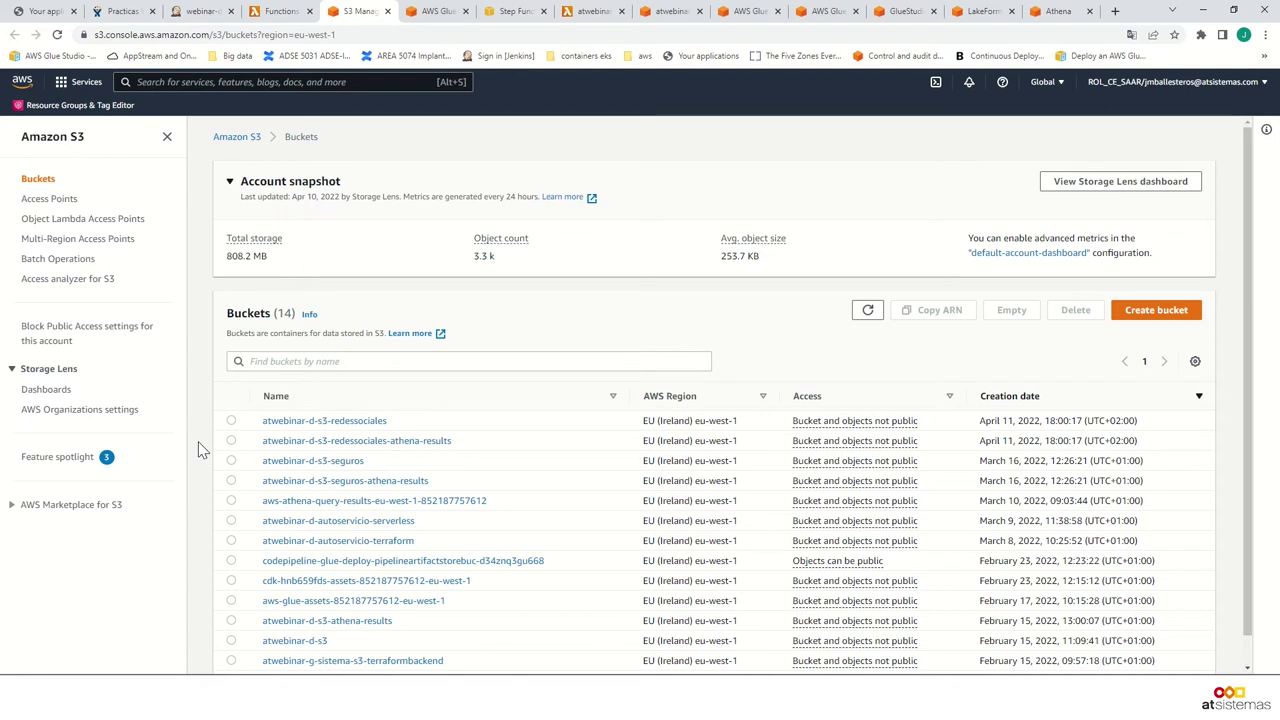
Refresh the database list in the AWS Glue data catalog
left_click(436, 12)
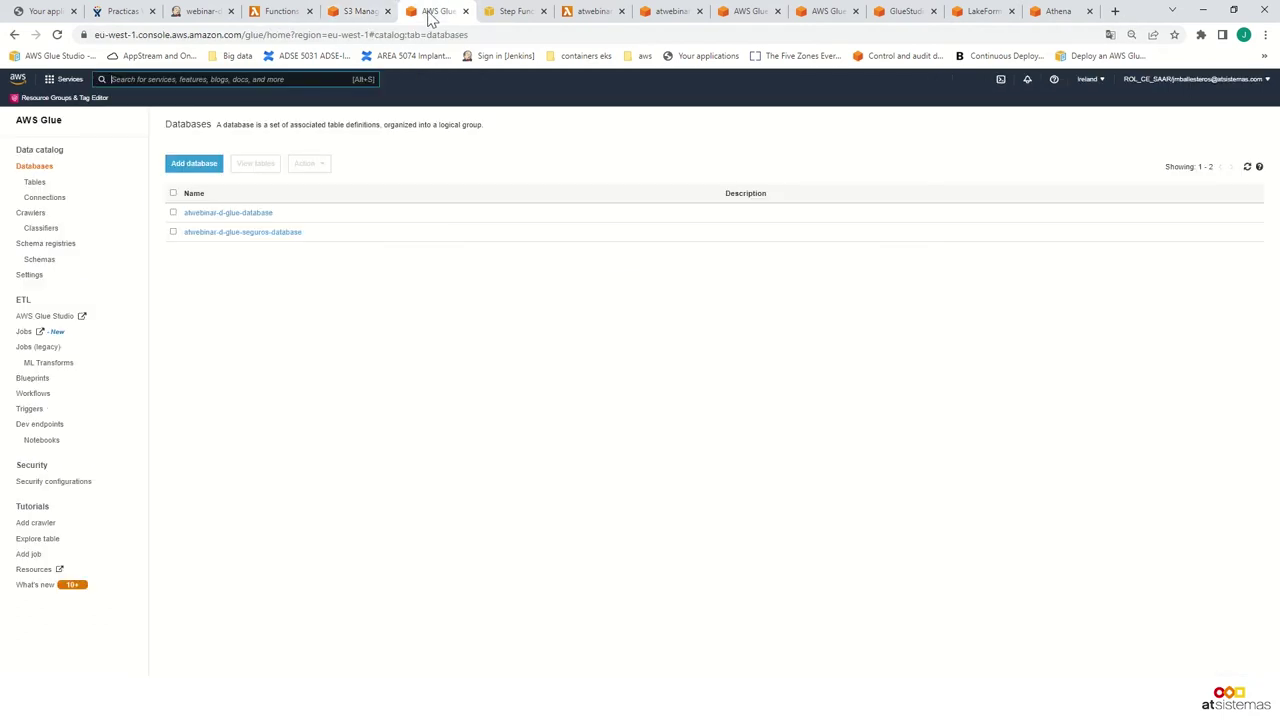
left_click(1247, 168)
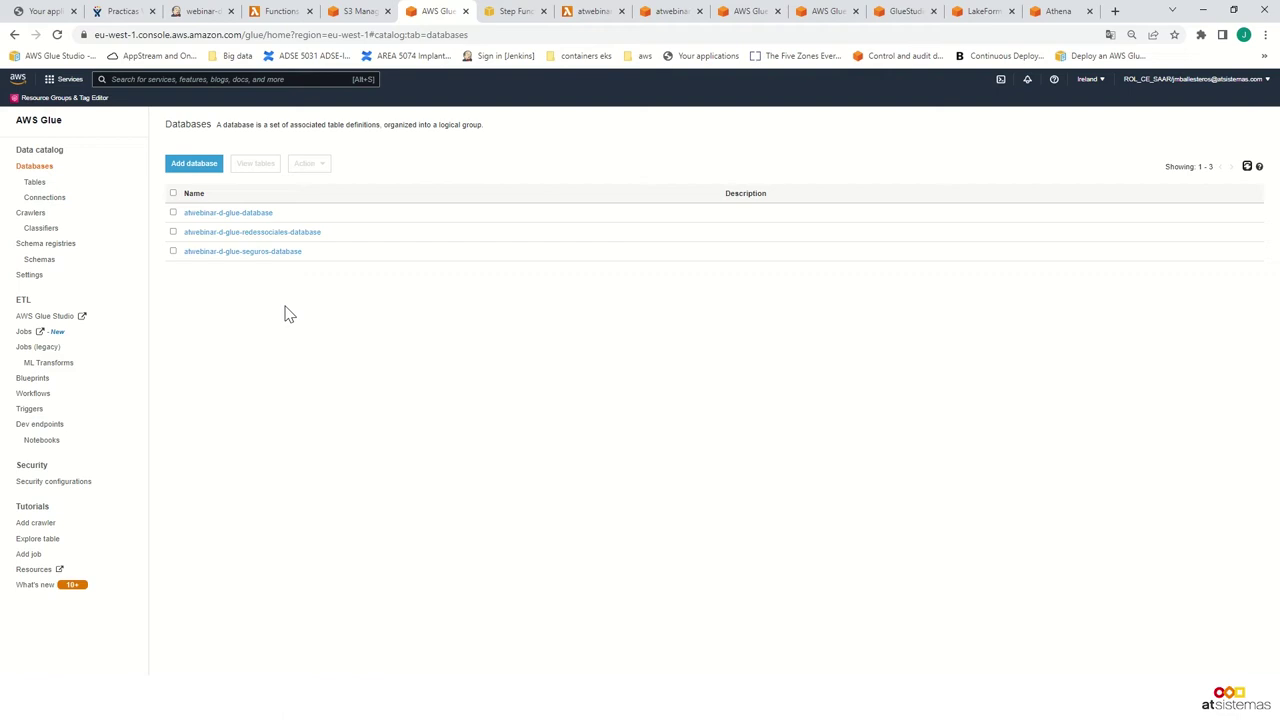
Examine the latest execution of the atwebinar-at-gettrends state machine and the atwebinar-d-lmb-save-trends Lambda function
left_click(513, 11)
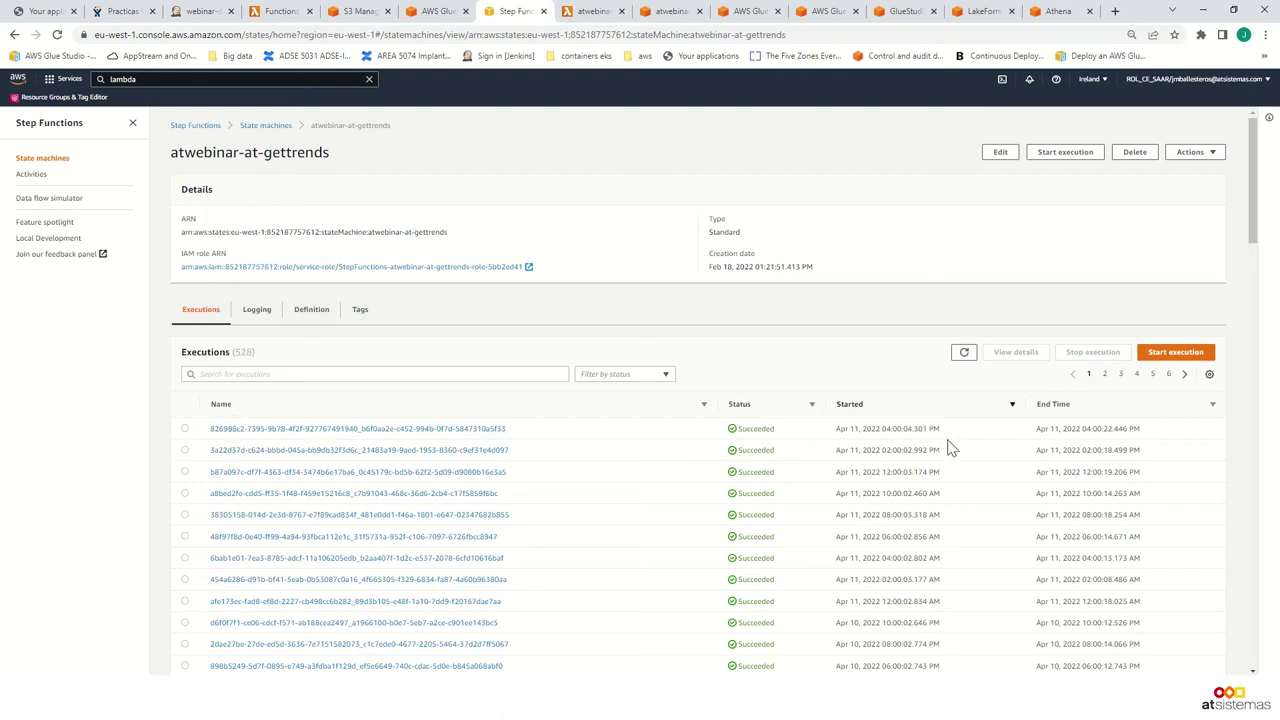
left_click(288, 430)
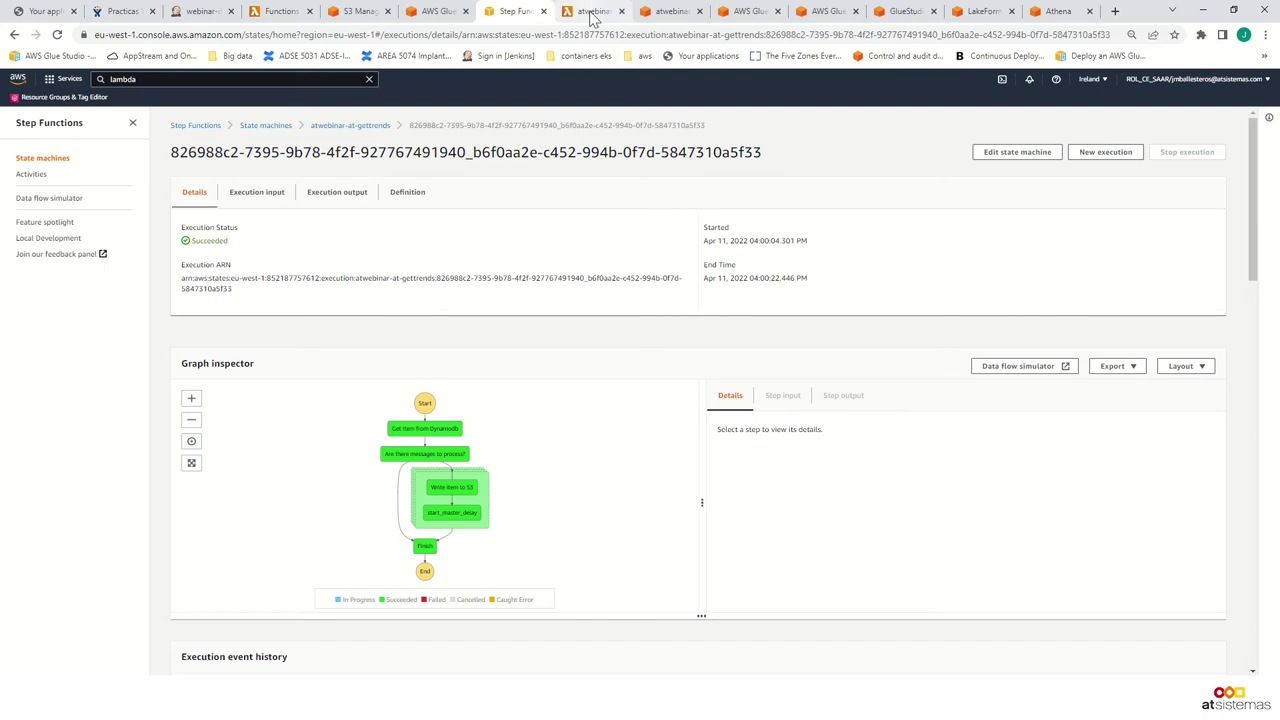
left_click(591, 11)
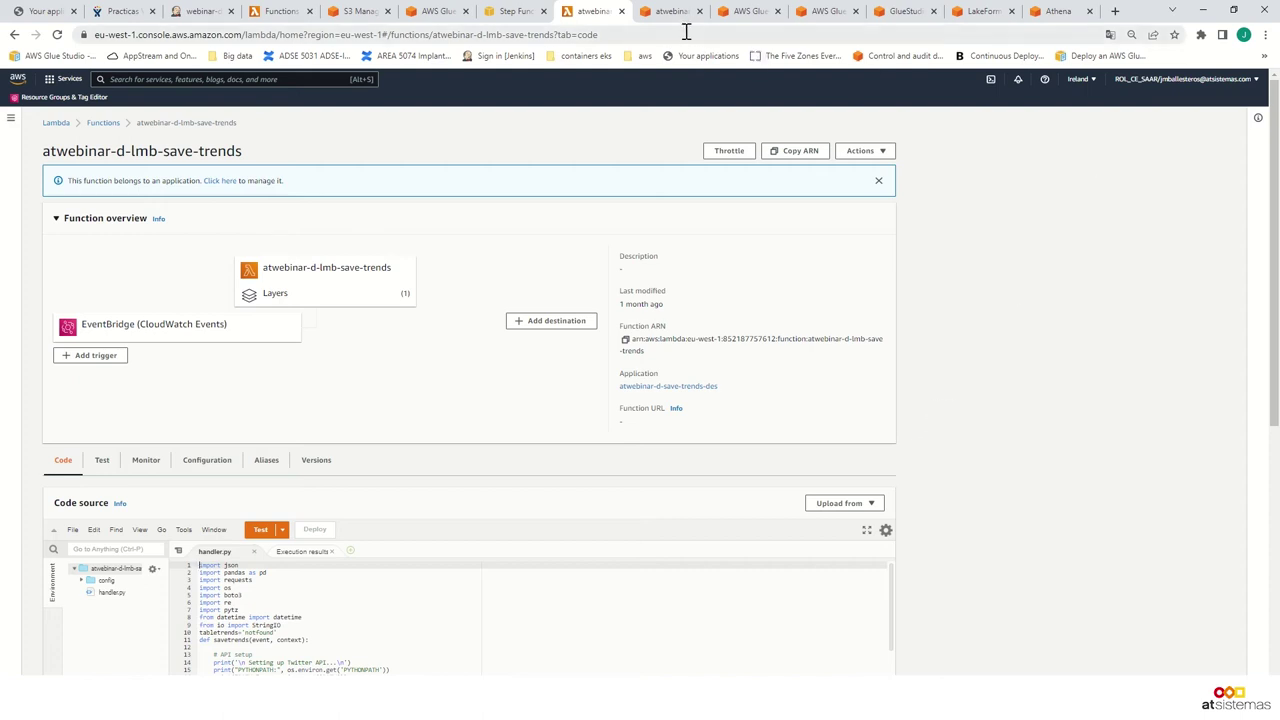
Examine the Raw folder entry in the atwebinar-d-s3 bucket and the table list in the Glue data catalog
left_click(662, 12)
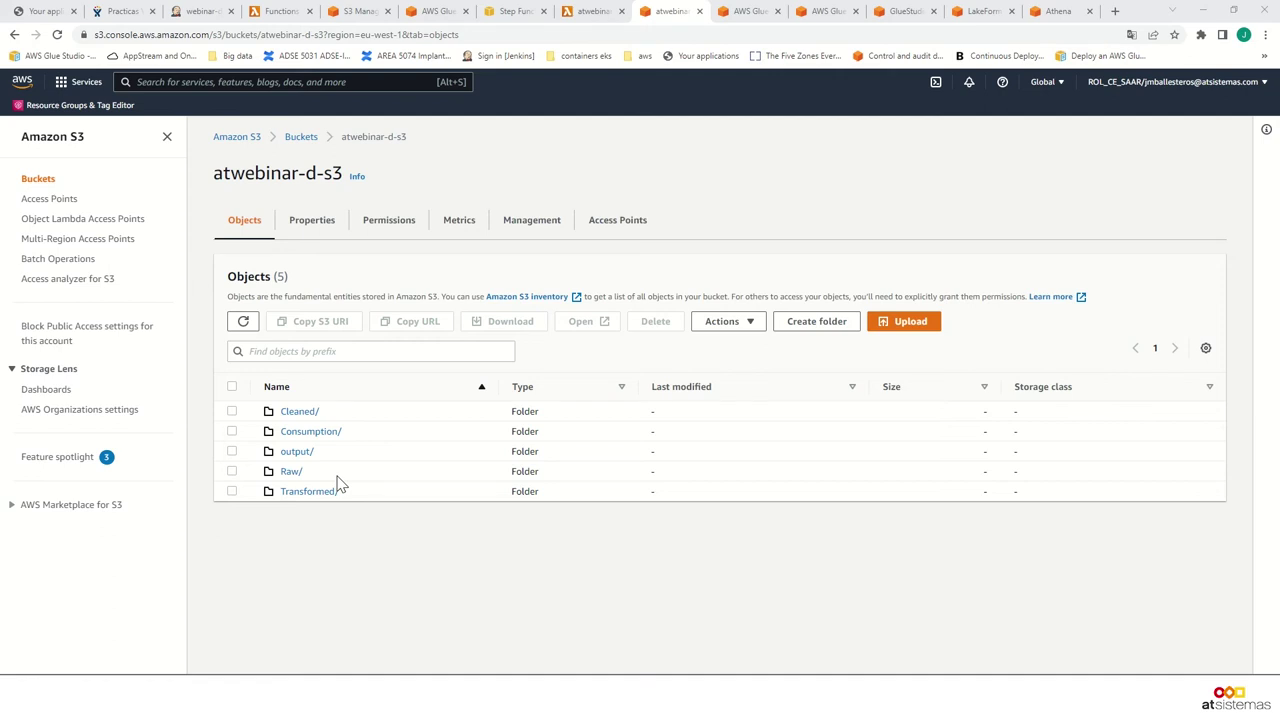
left_click_drag(318, 478, 282, 474)
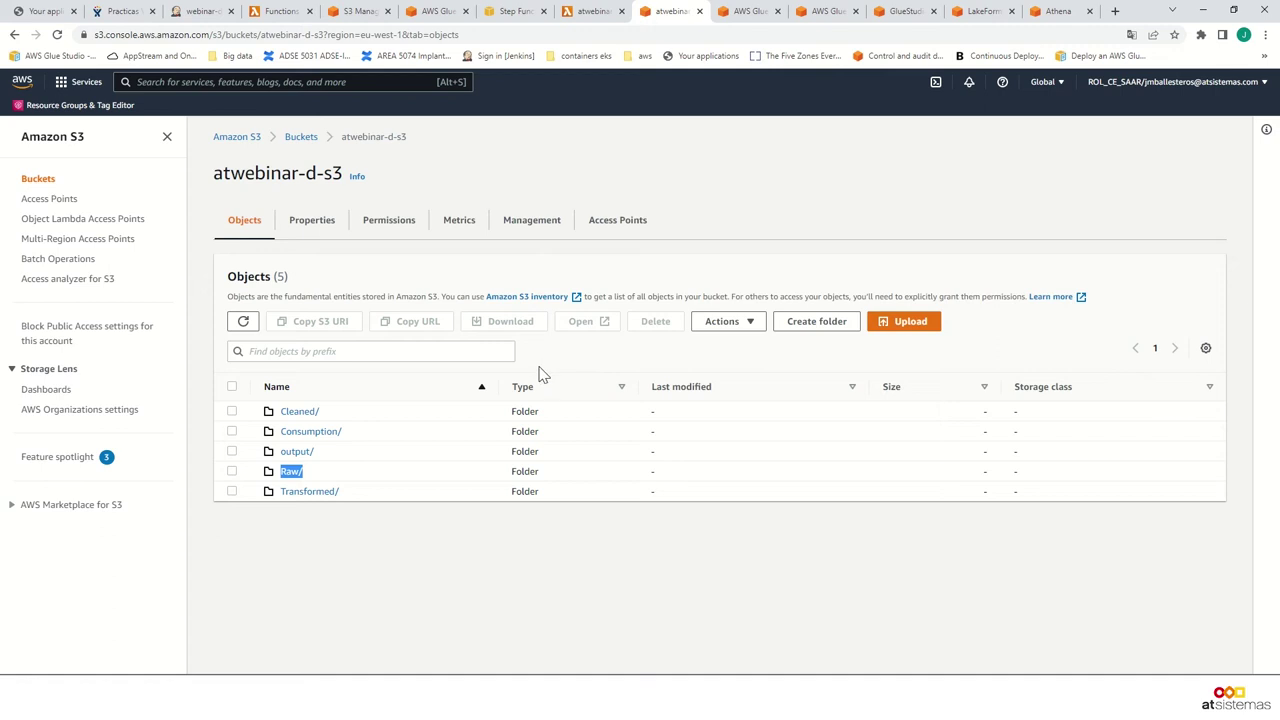
left_click(744, 19)
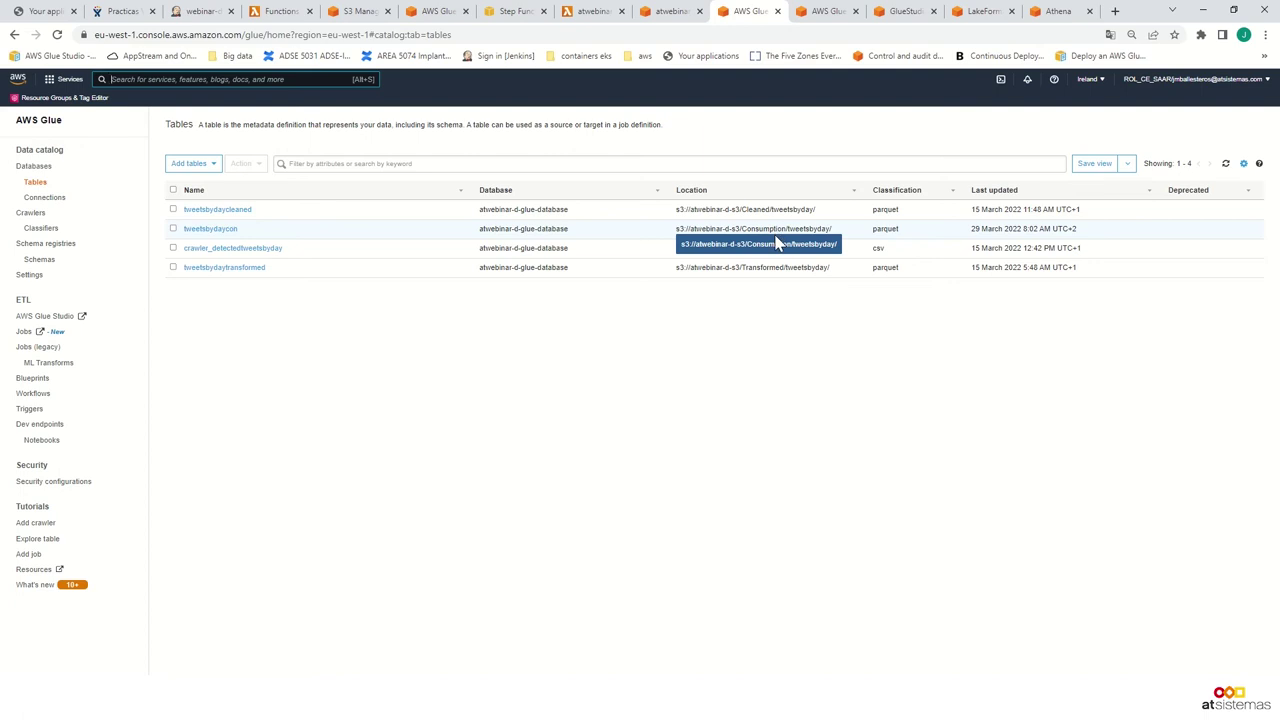
Open the atwebinar-d-tweetsbyday-DataCleaning job in Glue Studio and display the code of its Custom transform node
left_click(830, 11)
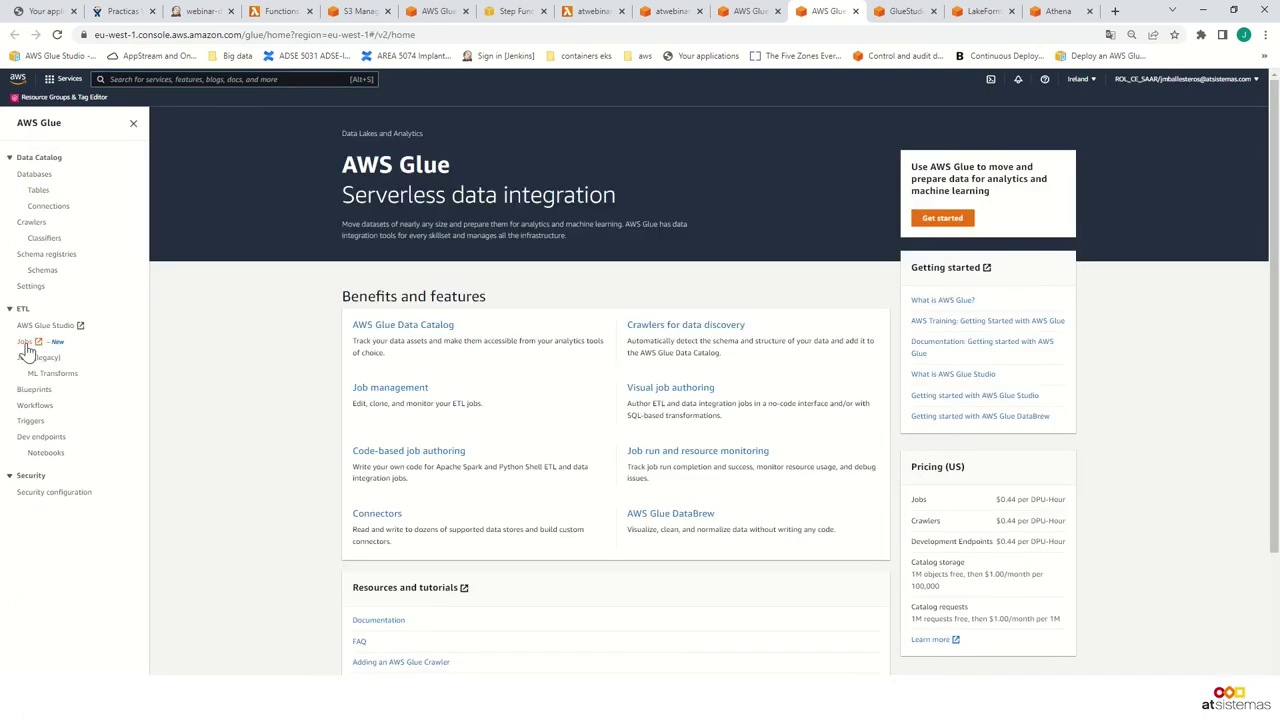
left_click(29, 349)
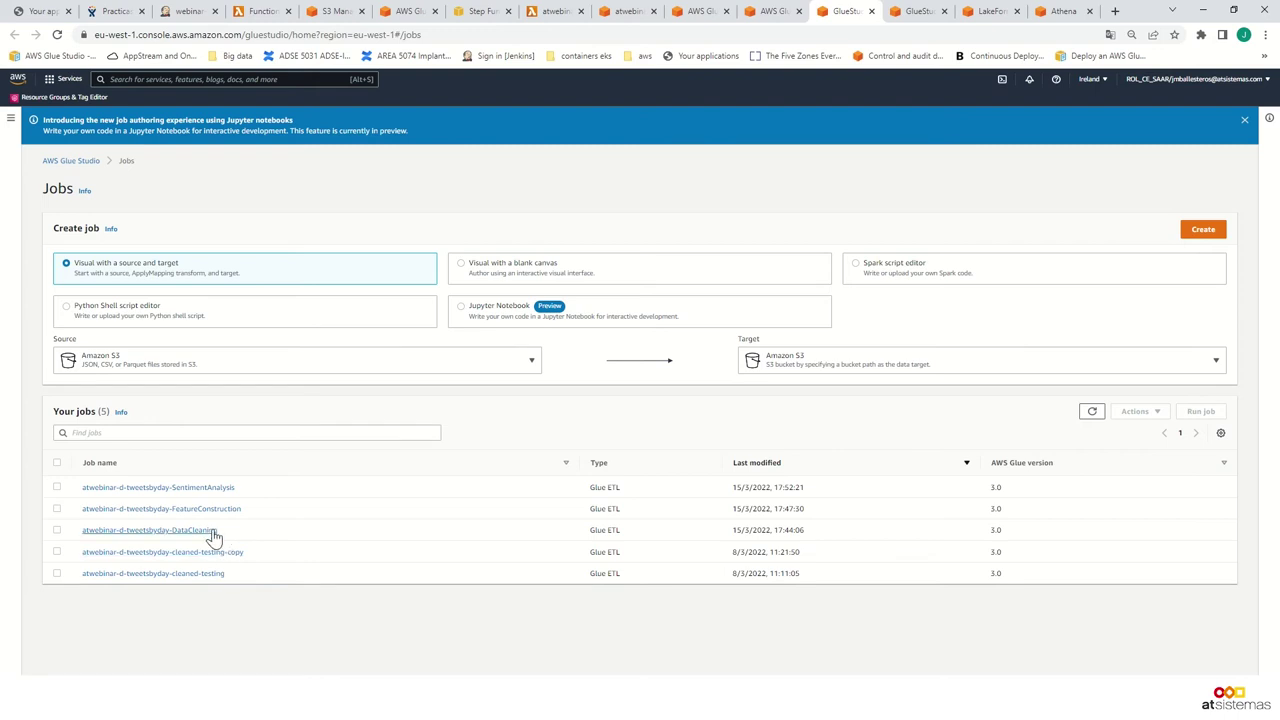
left_click(201, 532)
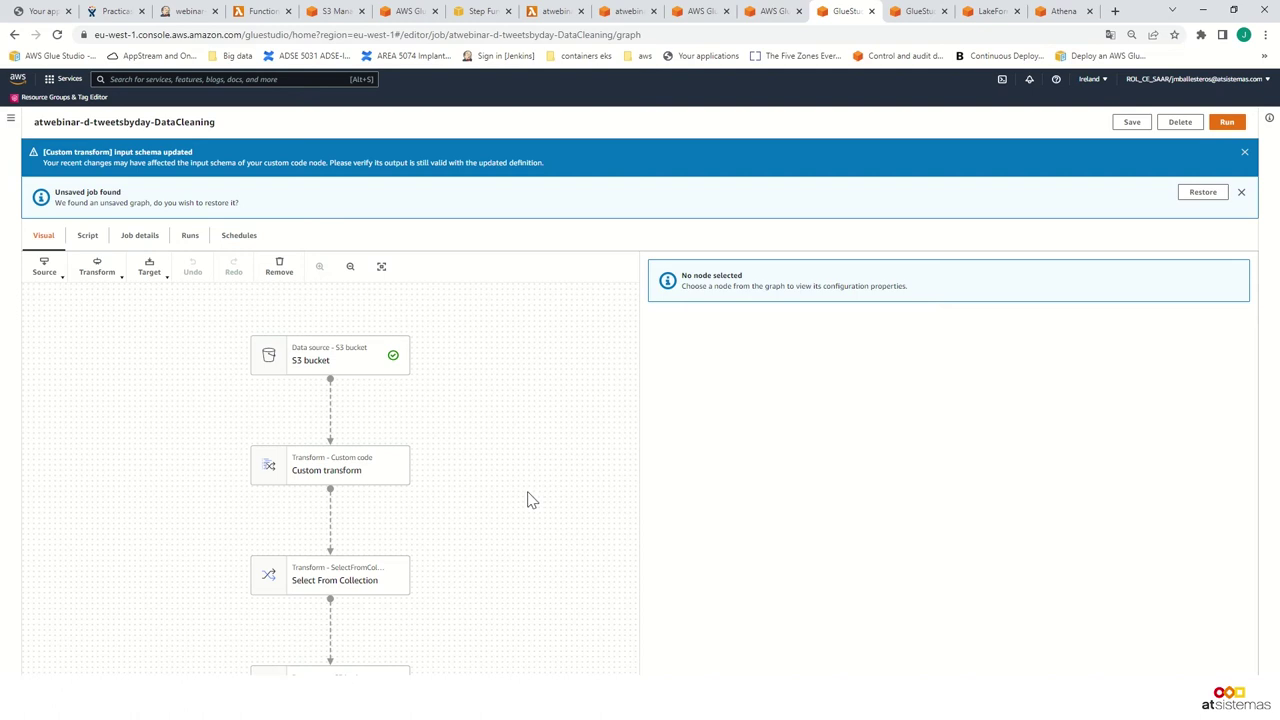
left_click_drag(530, 516, 521, 471)
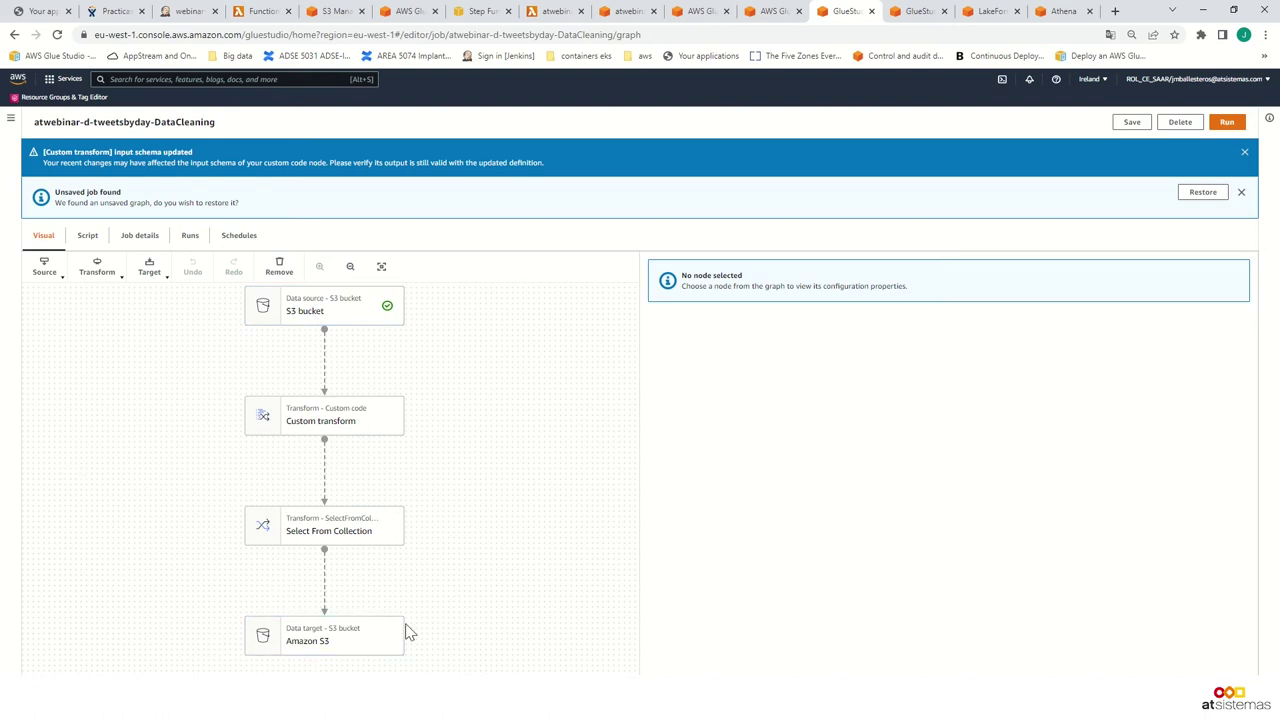
left_click(373, 429)
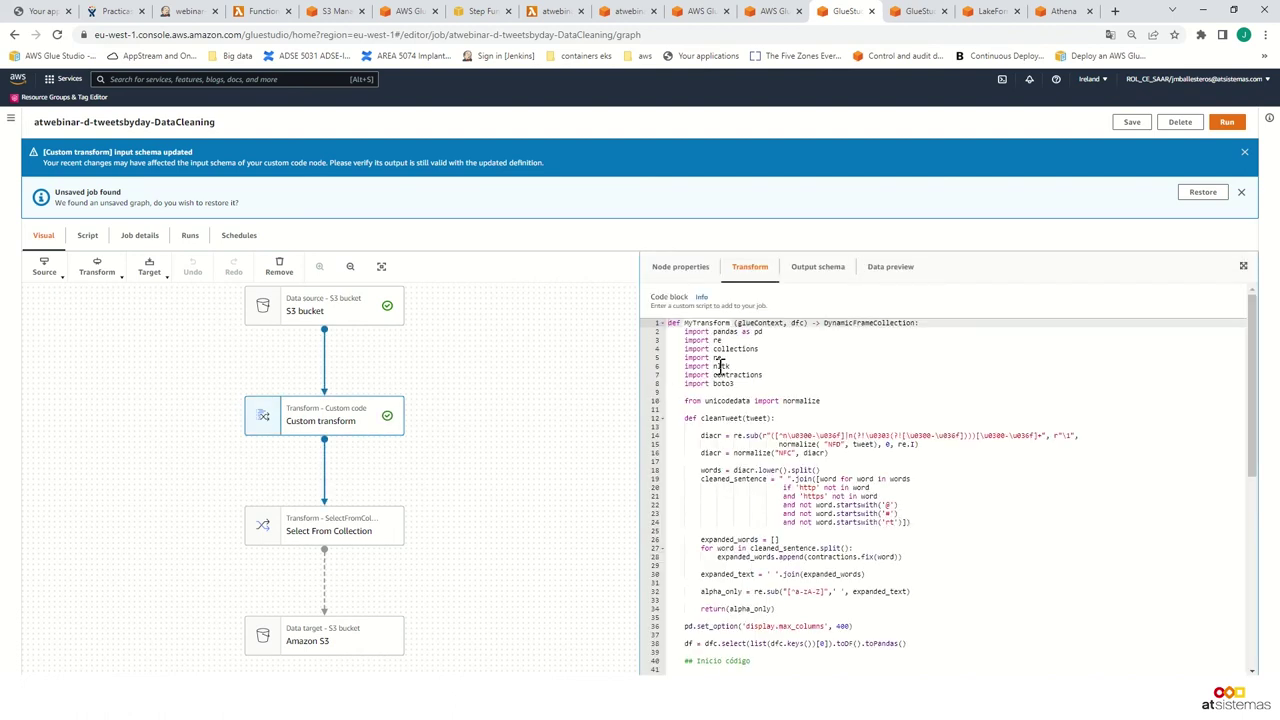
Refresh the recent access activity on the AWS Lake Formation dashboard
left_click(910, 14)
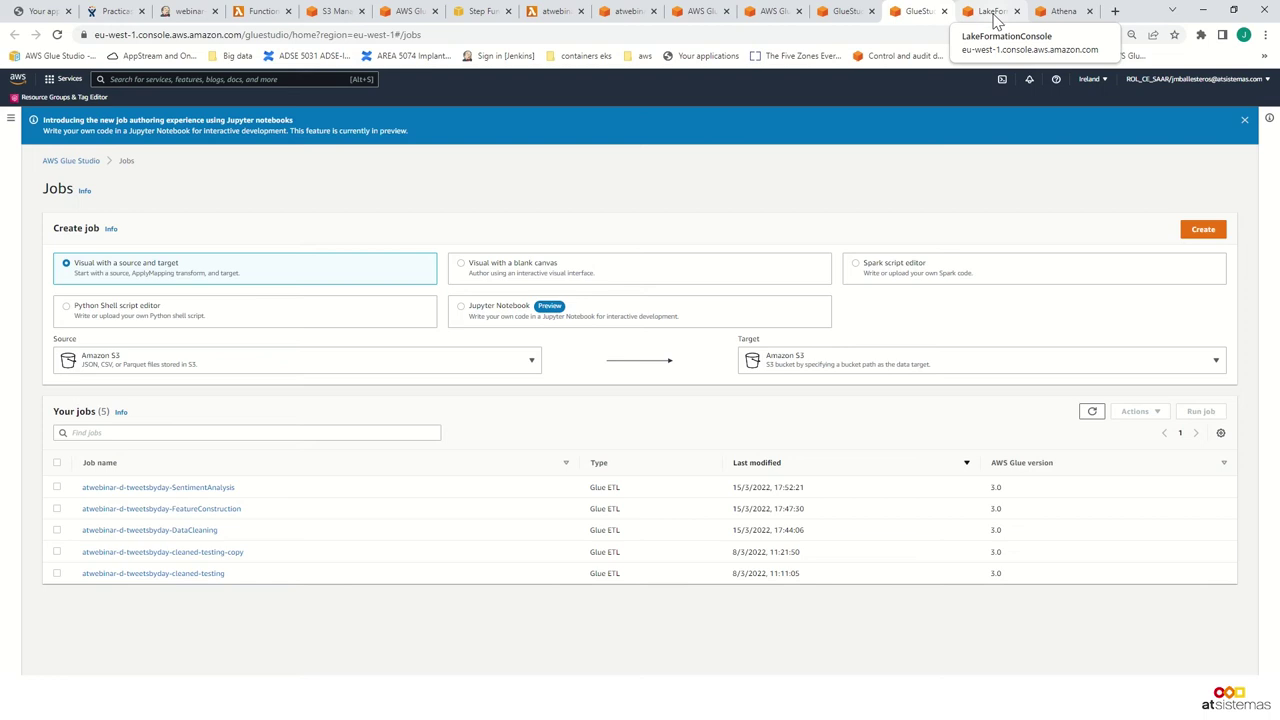
left_click(996, 14)
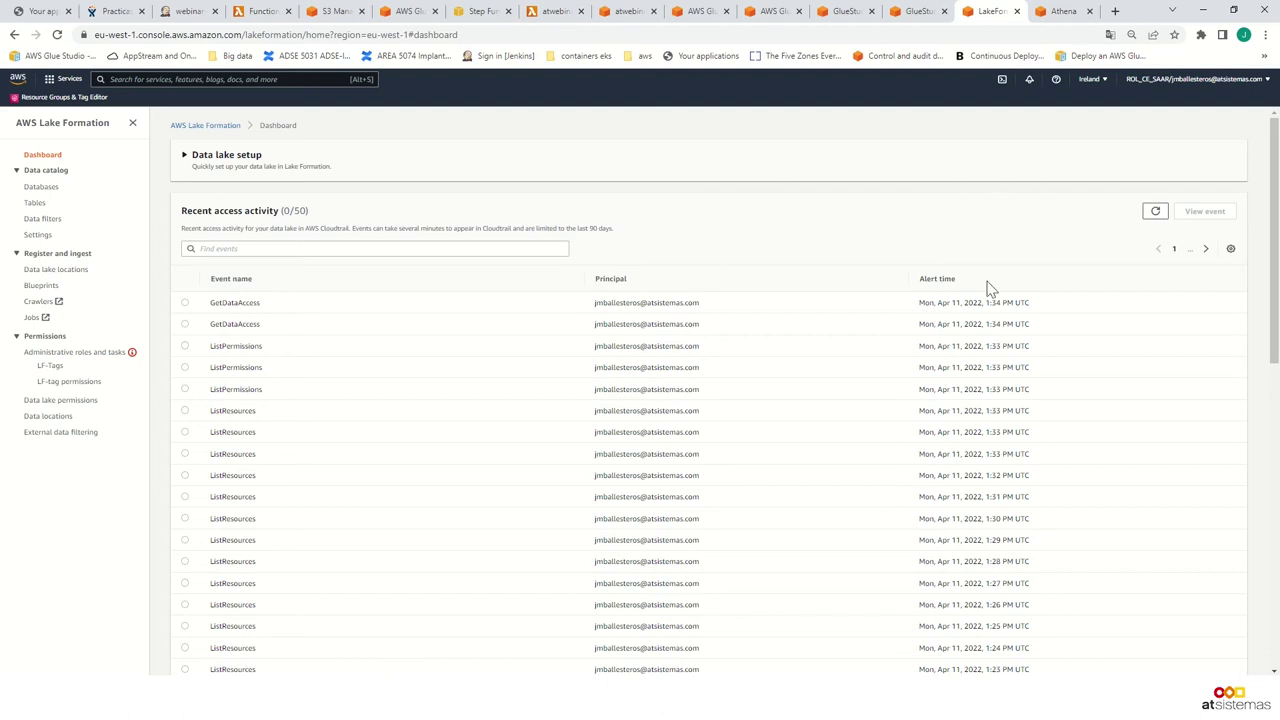
left_click(1156, 214)
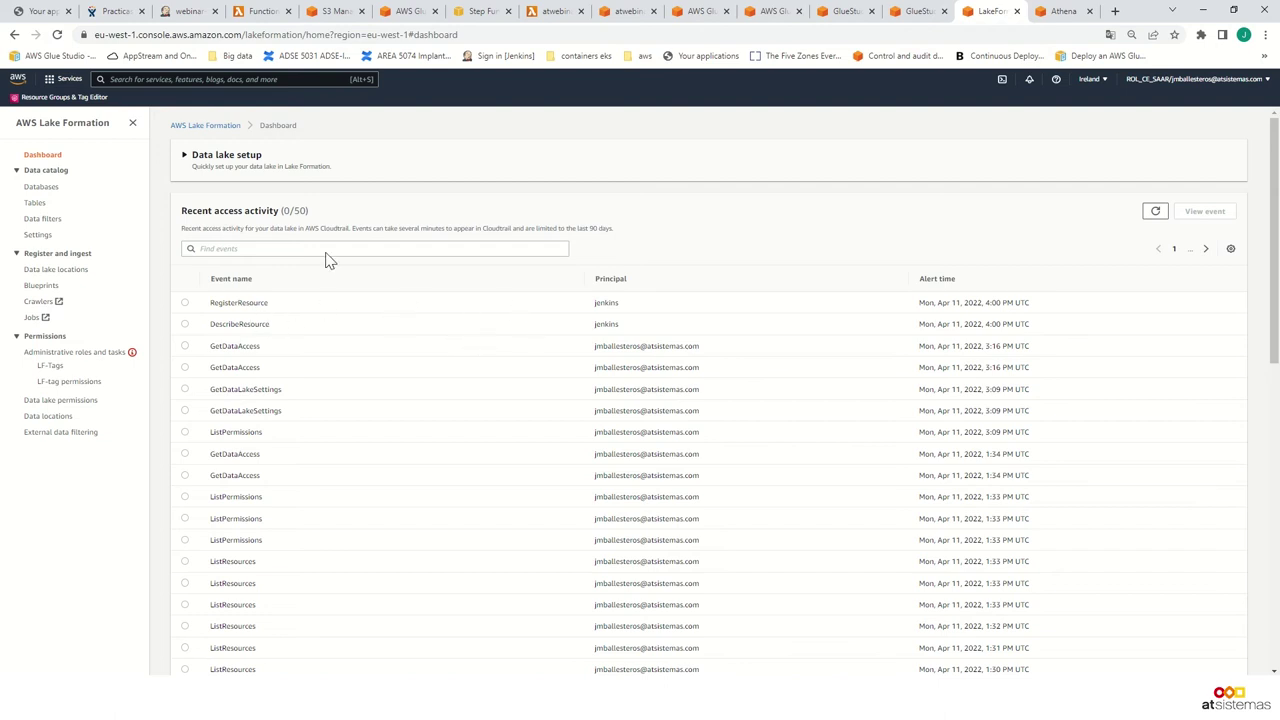
Review the Lake Formation databases and tables, widening the databases' Name column and the tables' Database column to show full names
left_click(44, 190)
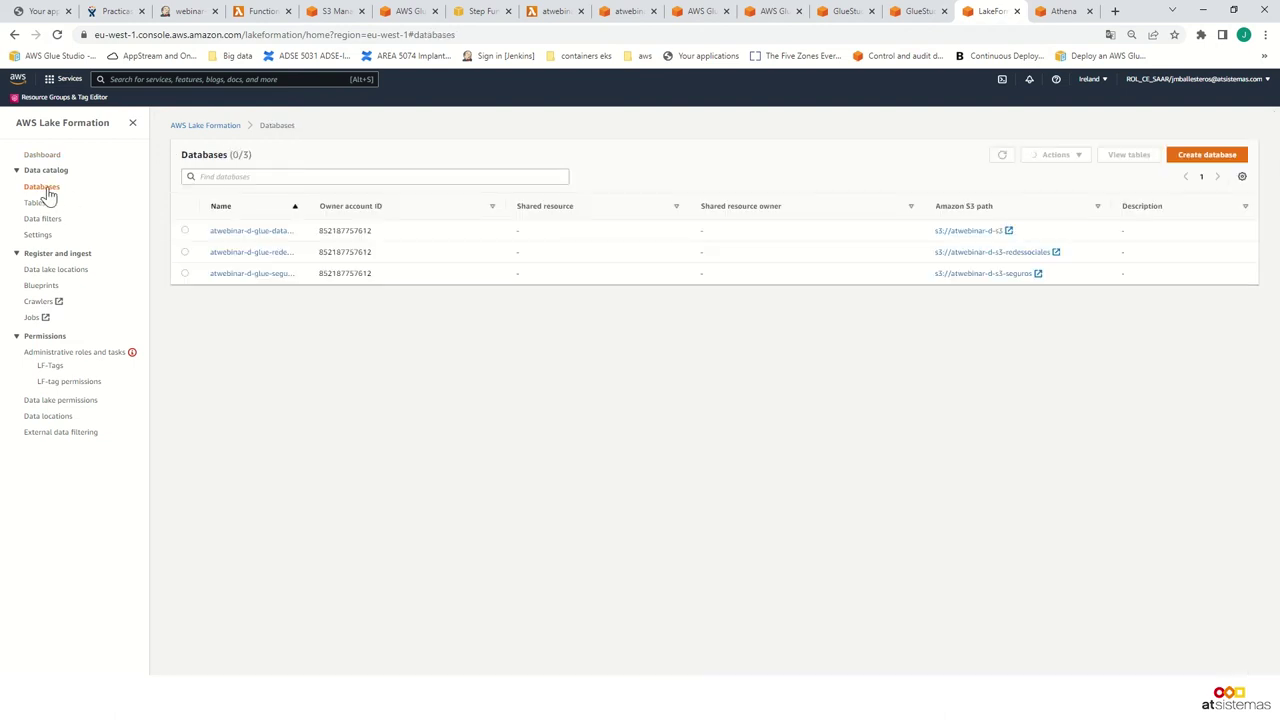
left_click_drag(309, 206, 405, 206)
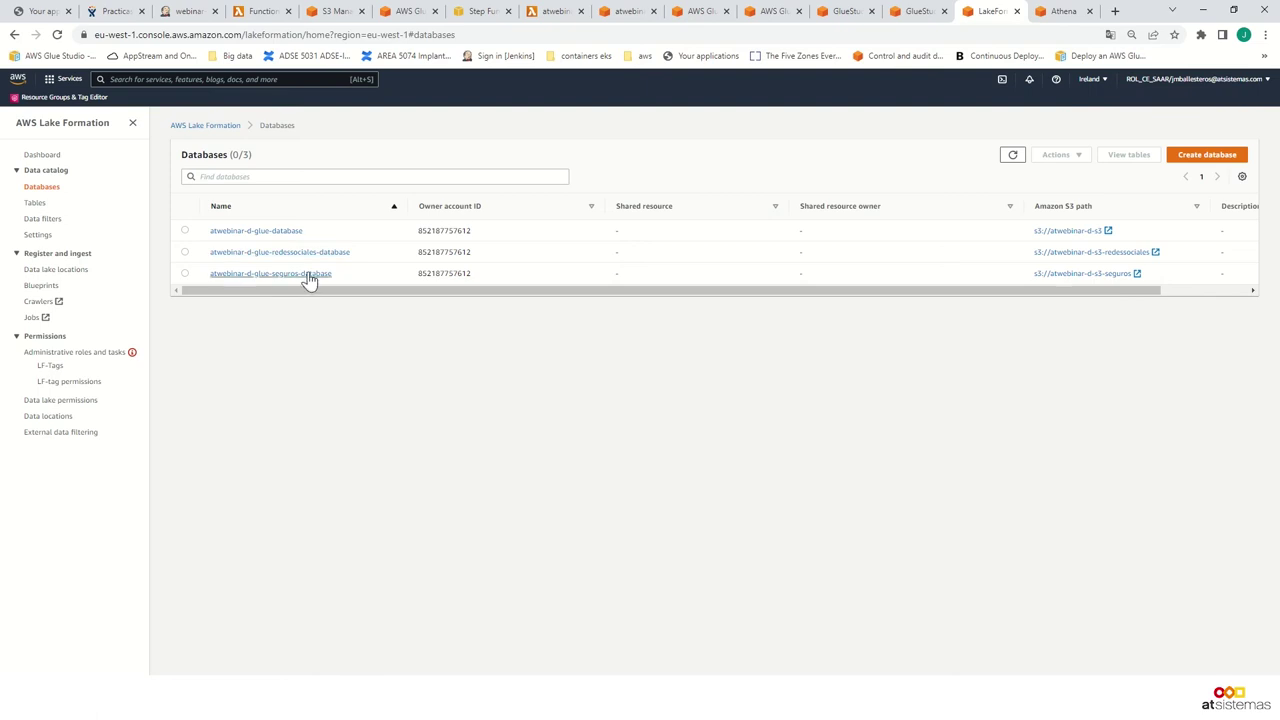
mouse_move(318, 233)
left_mouse_down()
mouse_move(223, 236)
mouse_move(323, 240)
left_mouse_up()
left_click(42, 205)
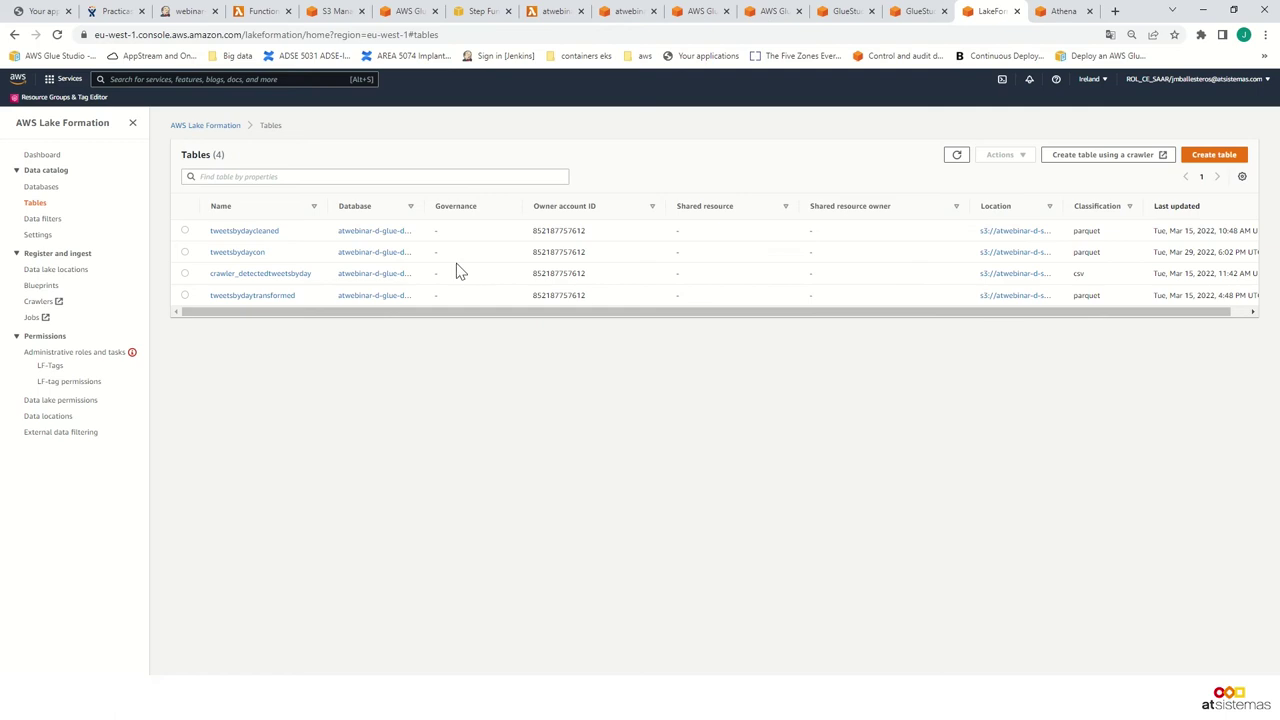
left_click_drag(426, 206, 489, 209)
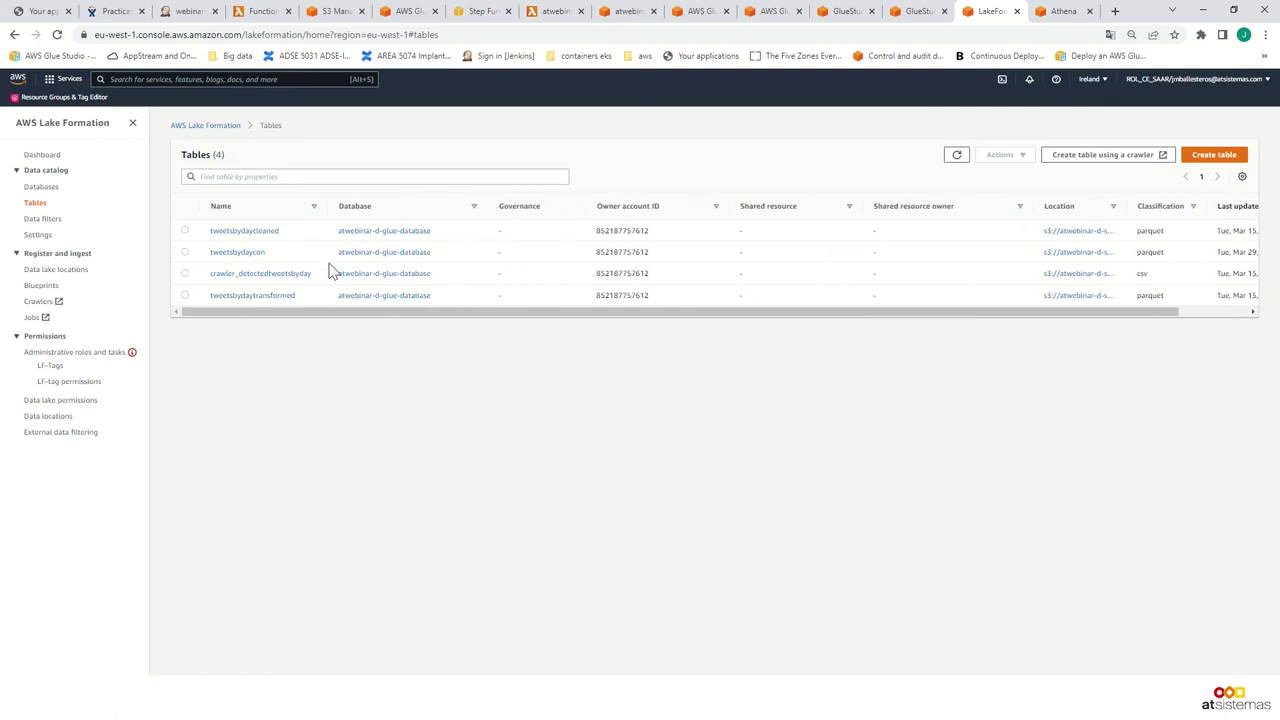
Examine the registered data lake locations with their IAM roles and the data lake permissions granted to each principal
left_click(75, 272)
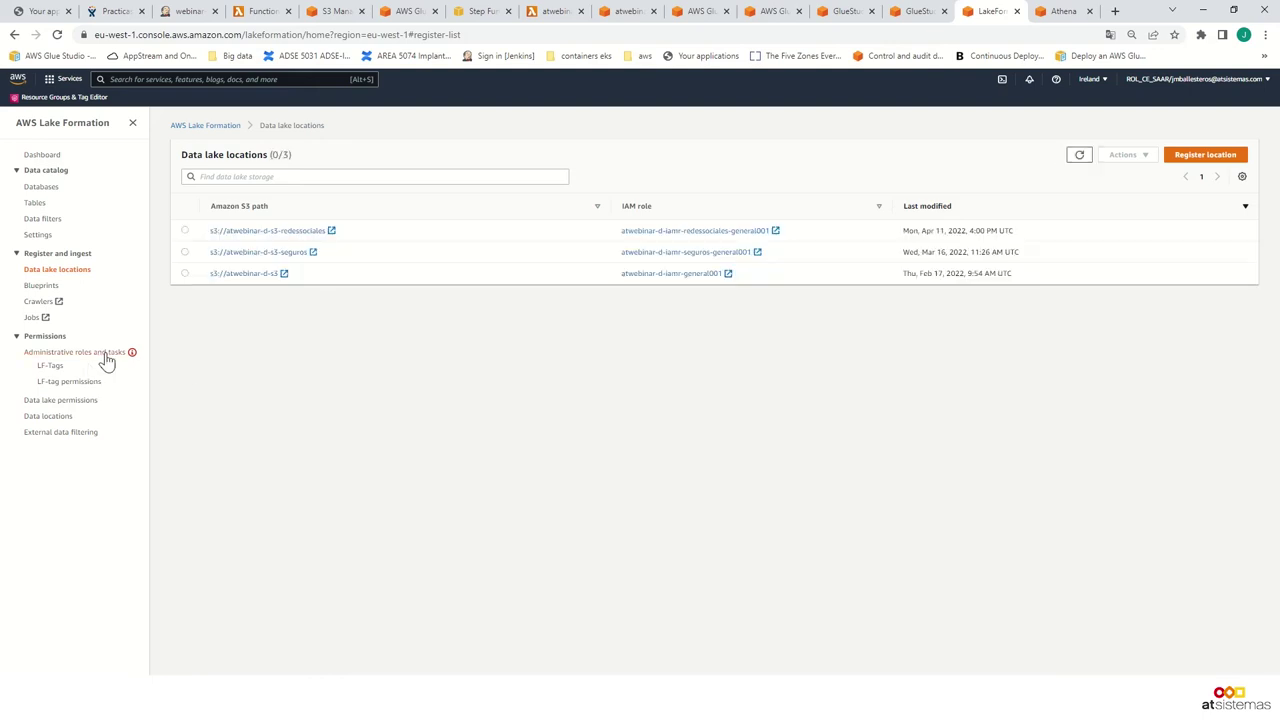
left_click(76, 402)
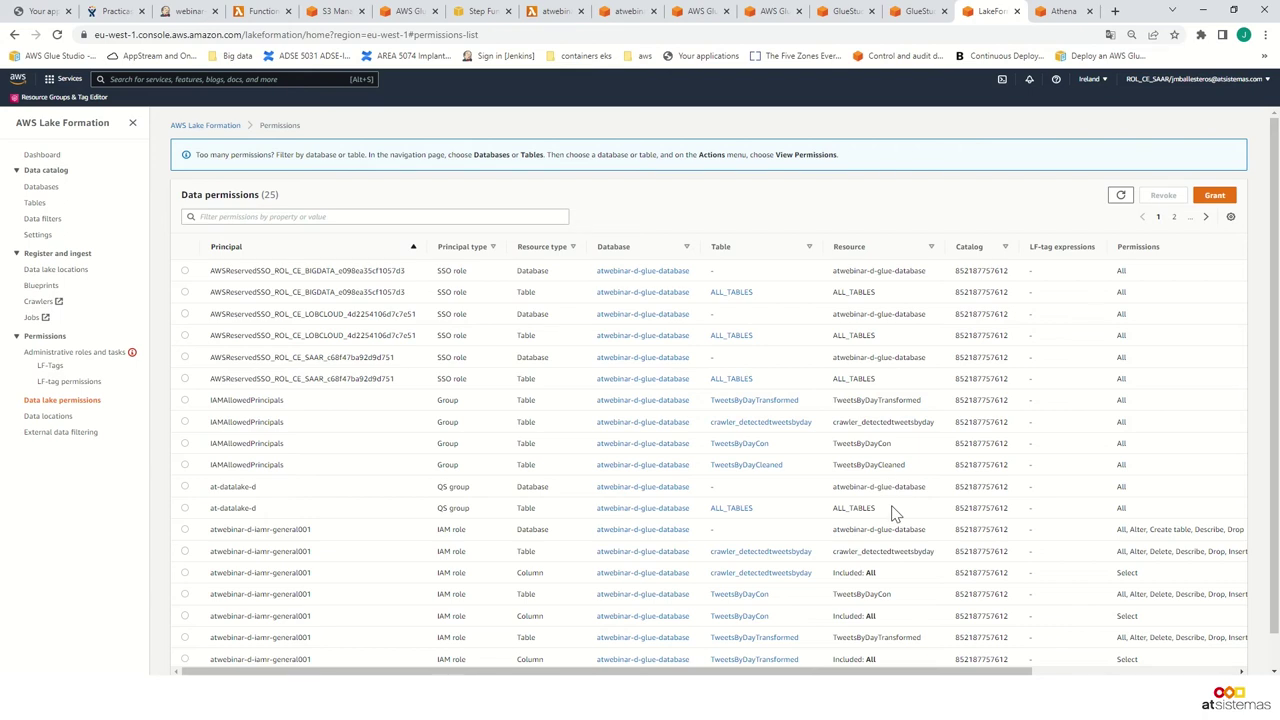
Switch to Athena and rerun the highlighted select query on tweetsbydaycon for day 29, month 03, year 2022
left_click(1057, 12)
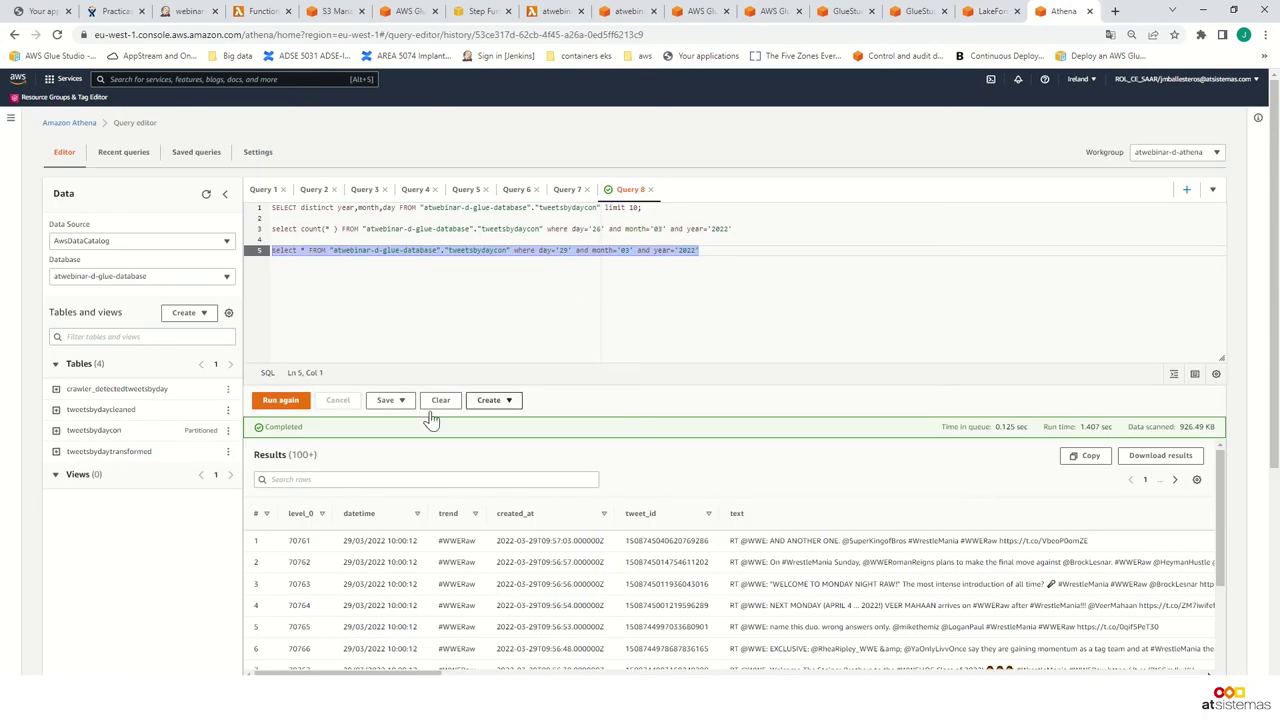
left_click(281, 402)
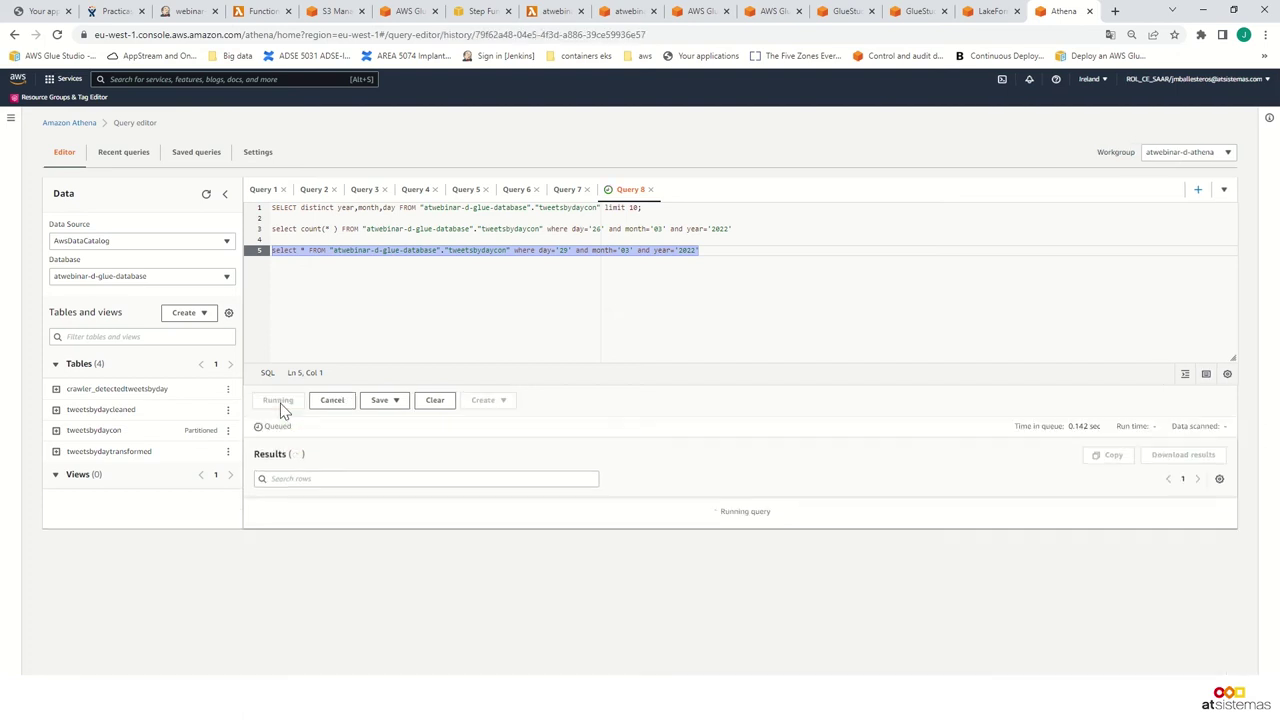